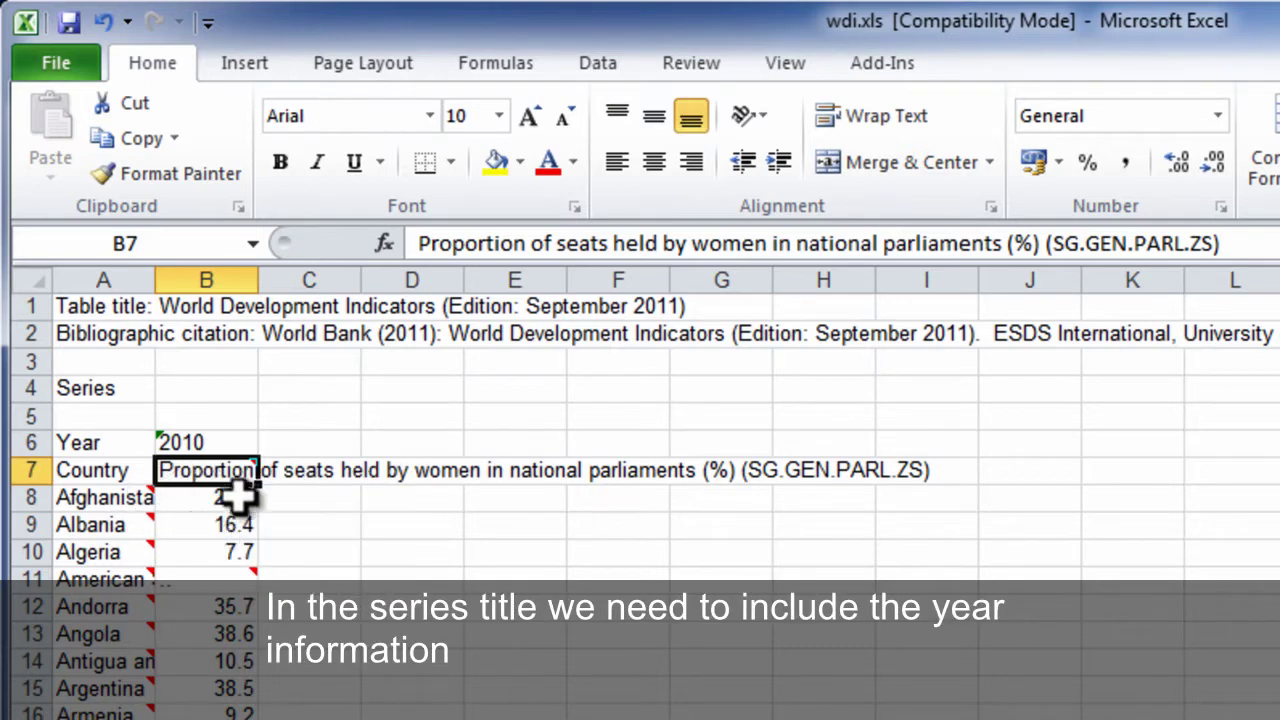
Add 'during 2010' to the series title before (%) and copy the citation in cell A2
click(1010, 244)
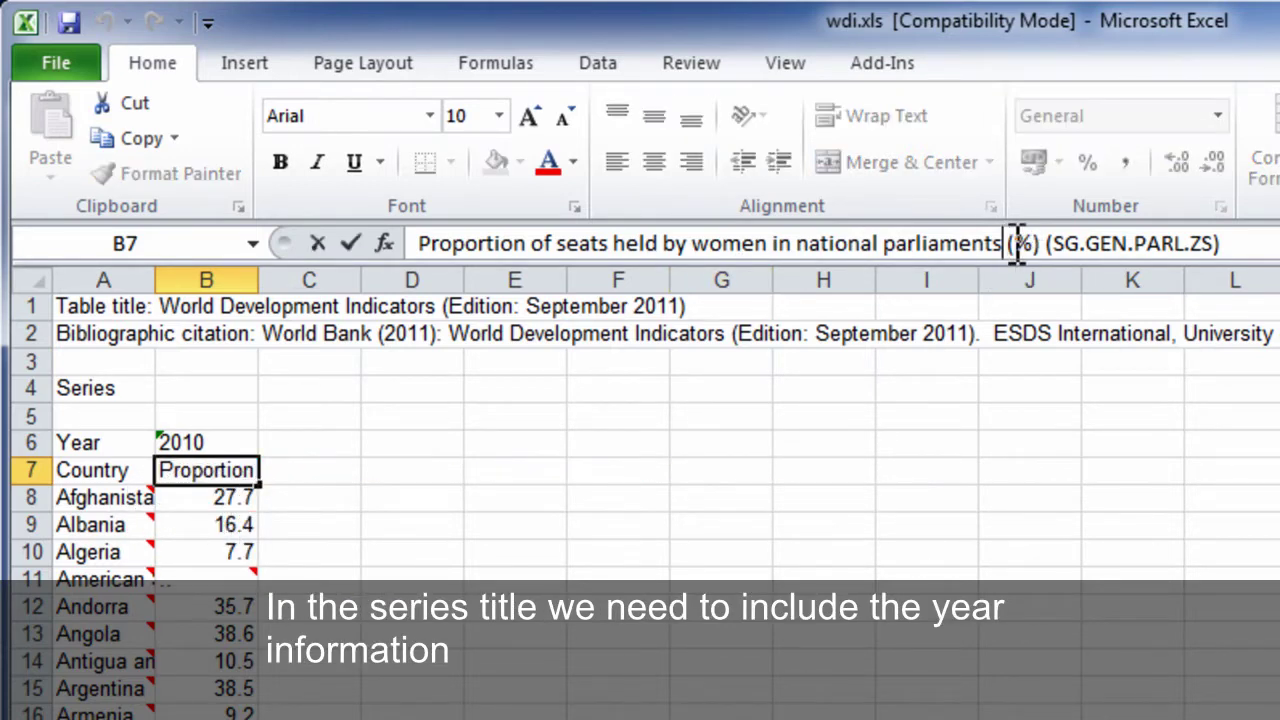
text(du )
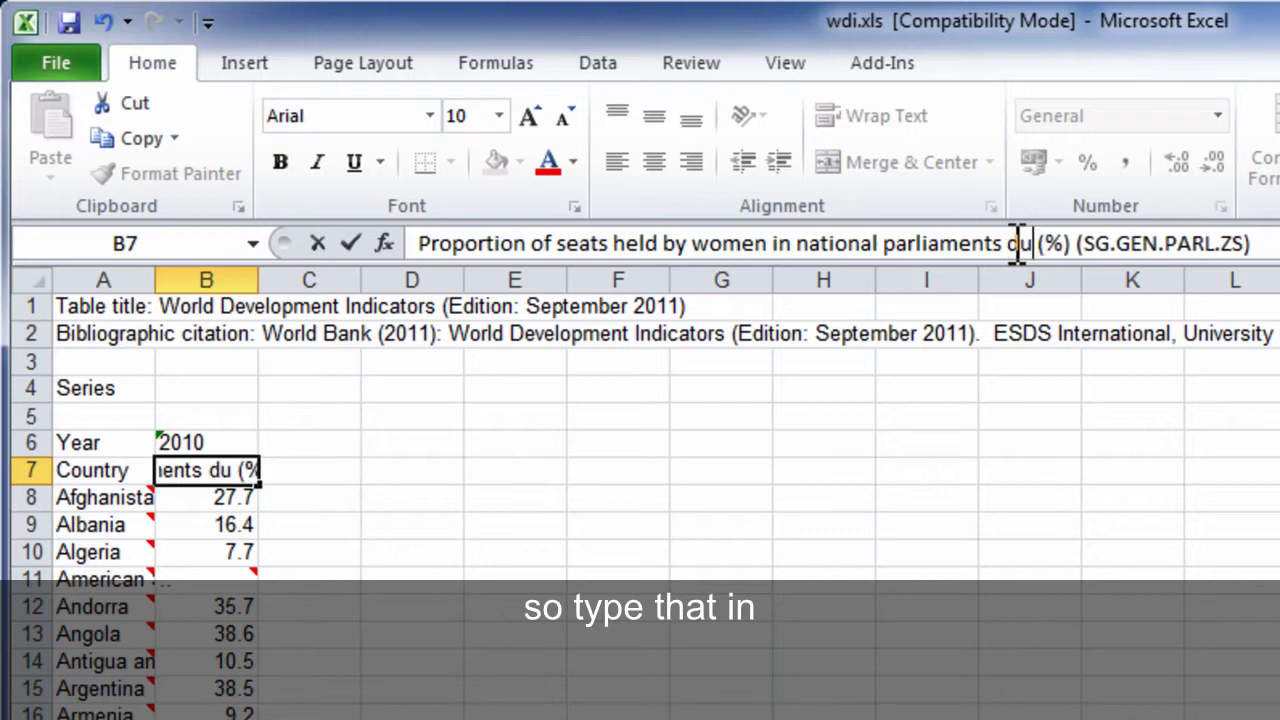
text(ring 20)
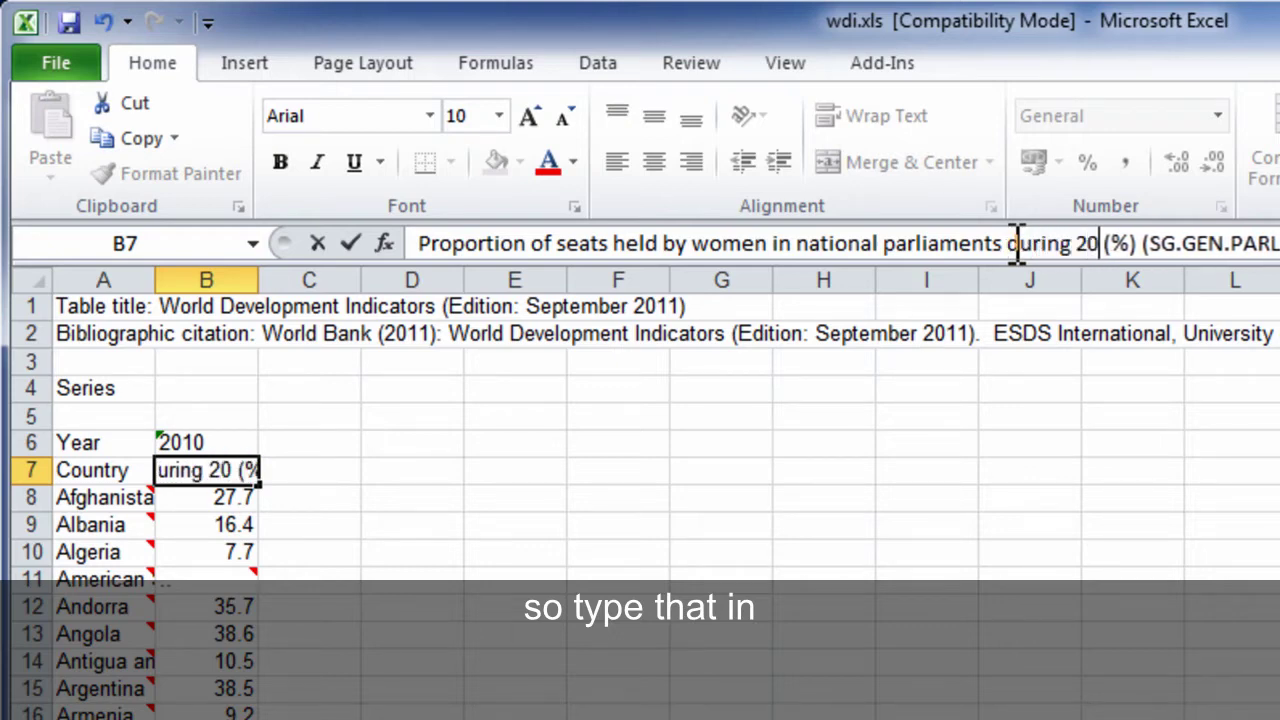
text(10)
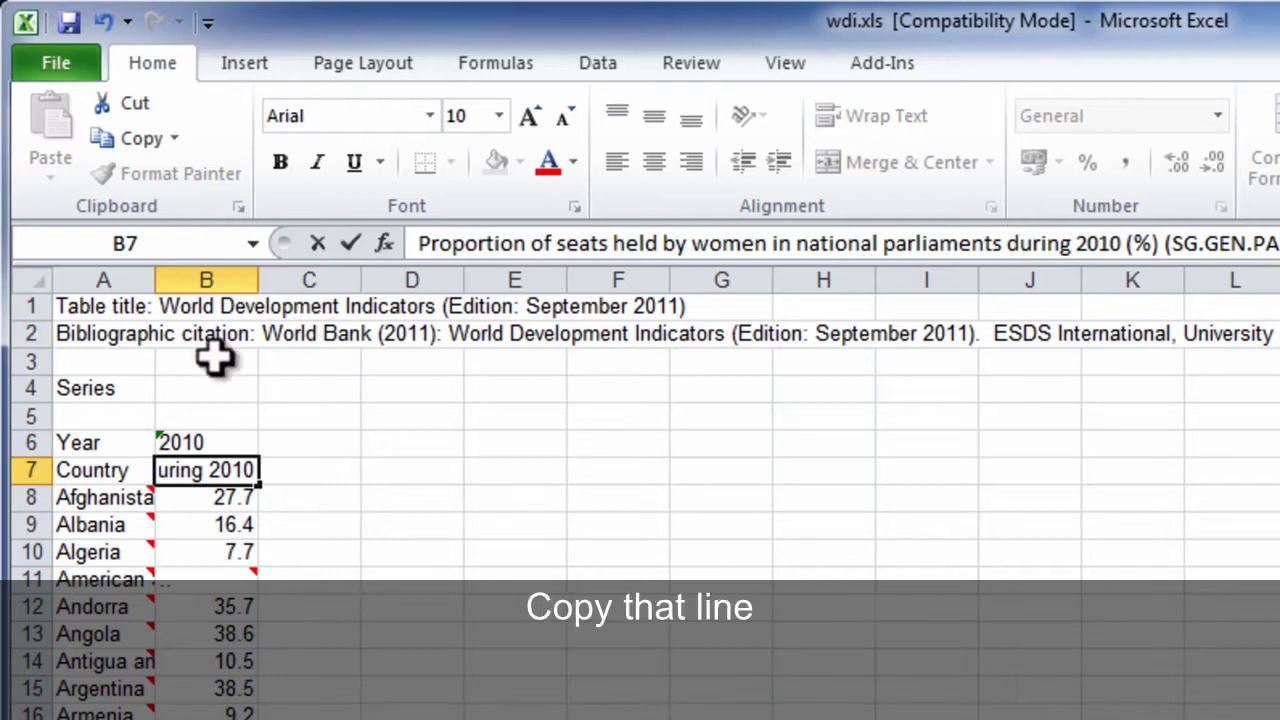
click(112, 333)
right_click(116, 336)
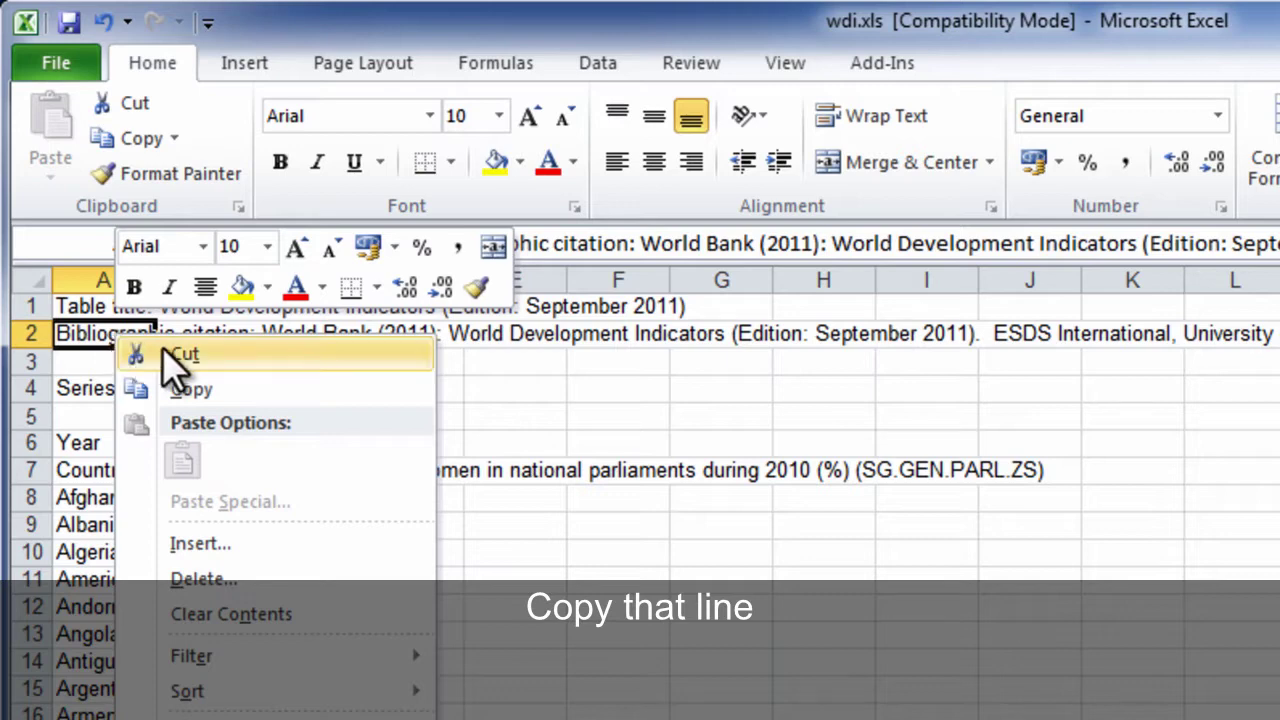
click(225, 385)
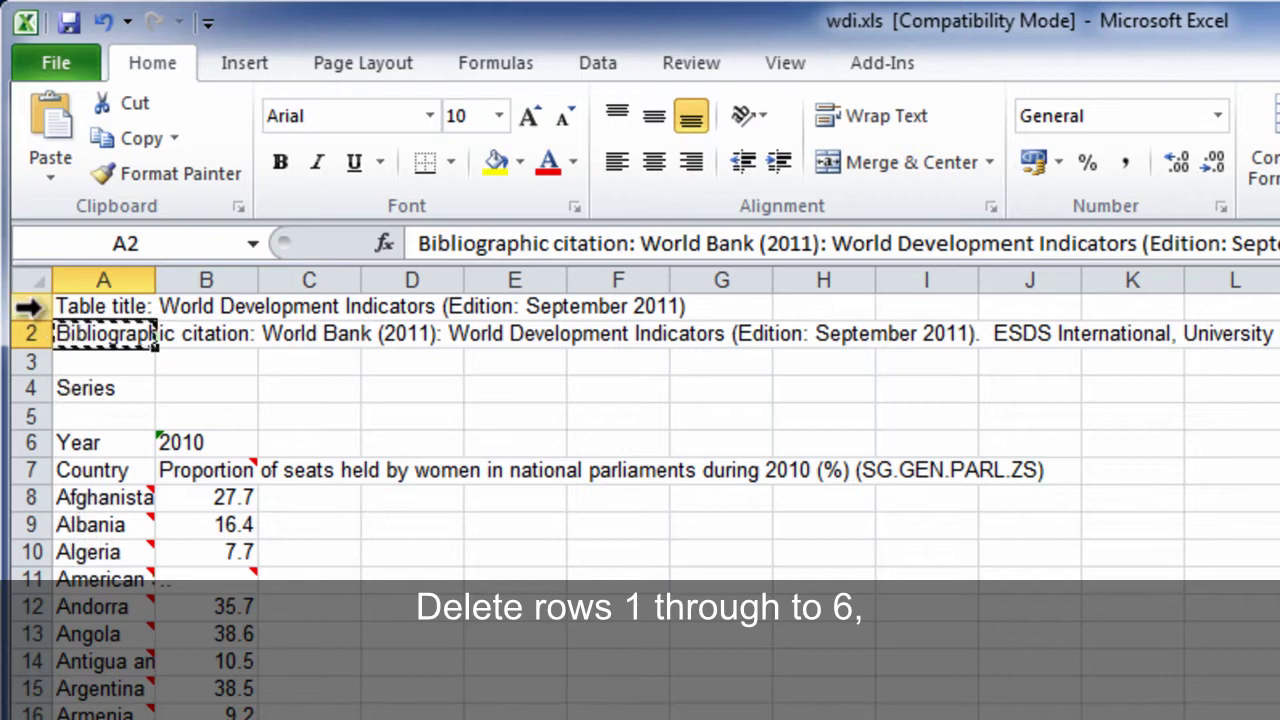
Delete rows 1–6 so the Country header heads the table
drag(30, 307, 40, 437)
right_click(27, 366)
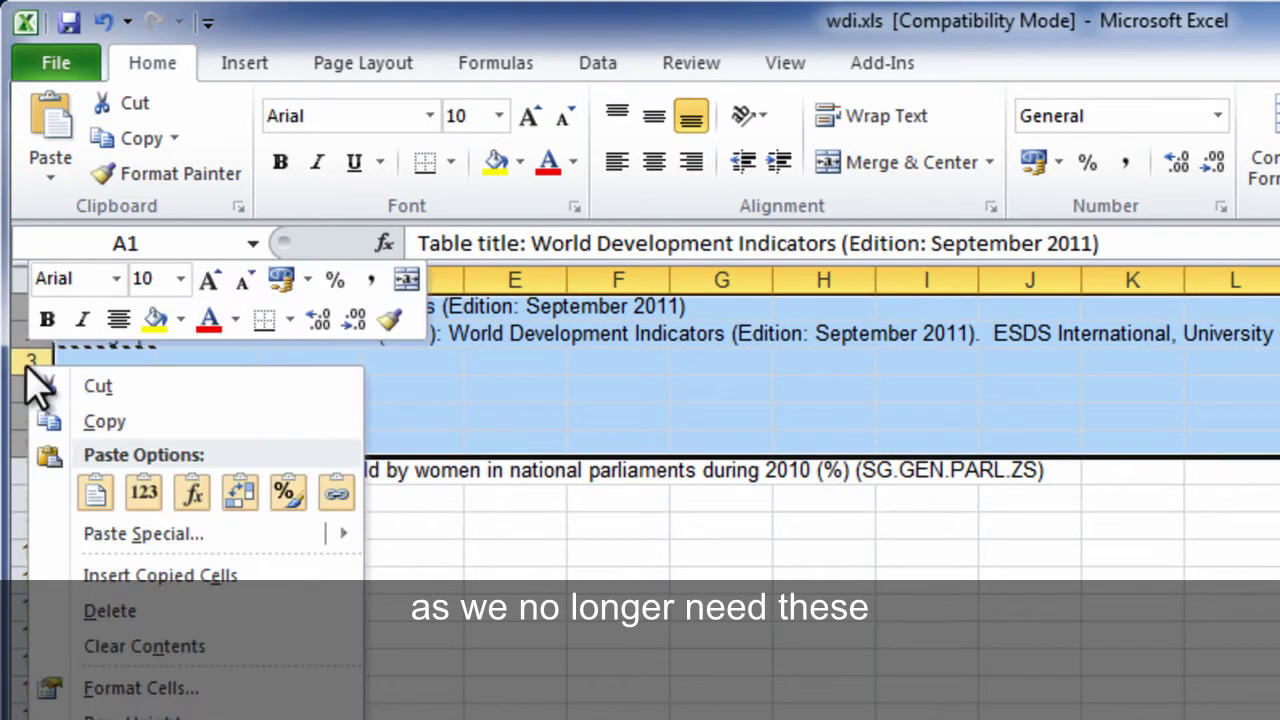
click(152, 608)
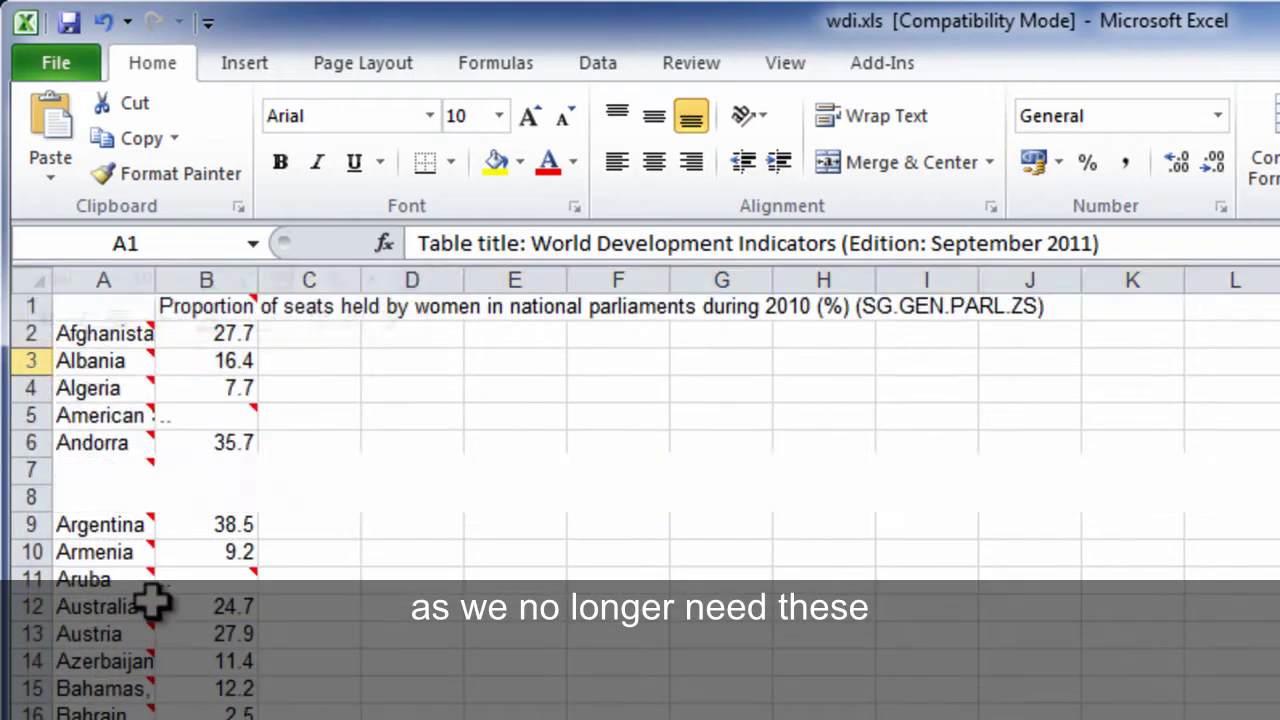
click(412, 637)
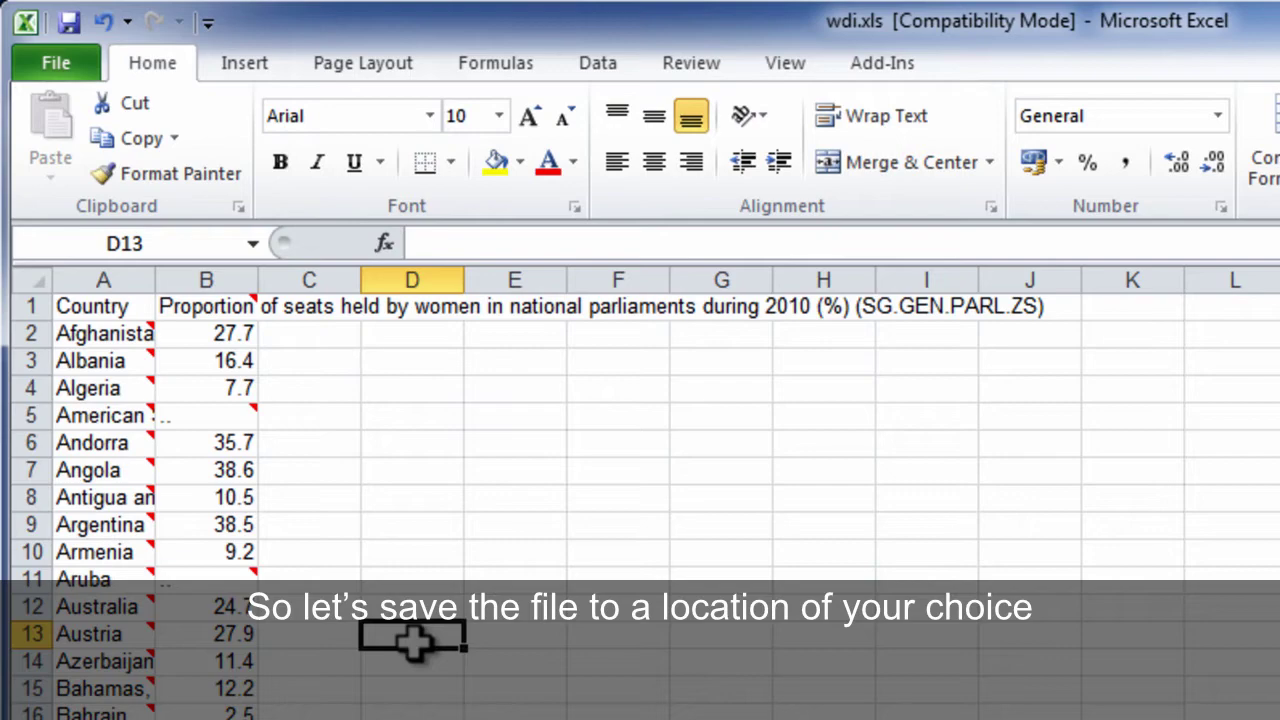
Save the workbook as wdi.xlsx, type Excel Workbook, in Documents\files
click(55, 64)
click(84, 151)
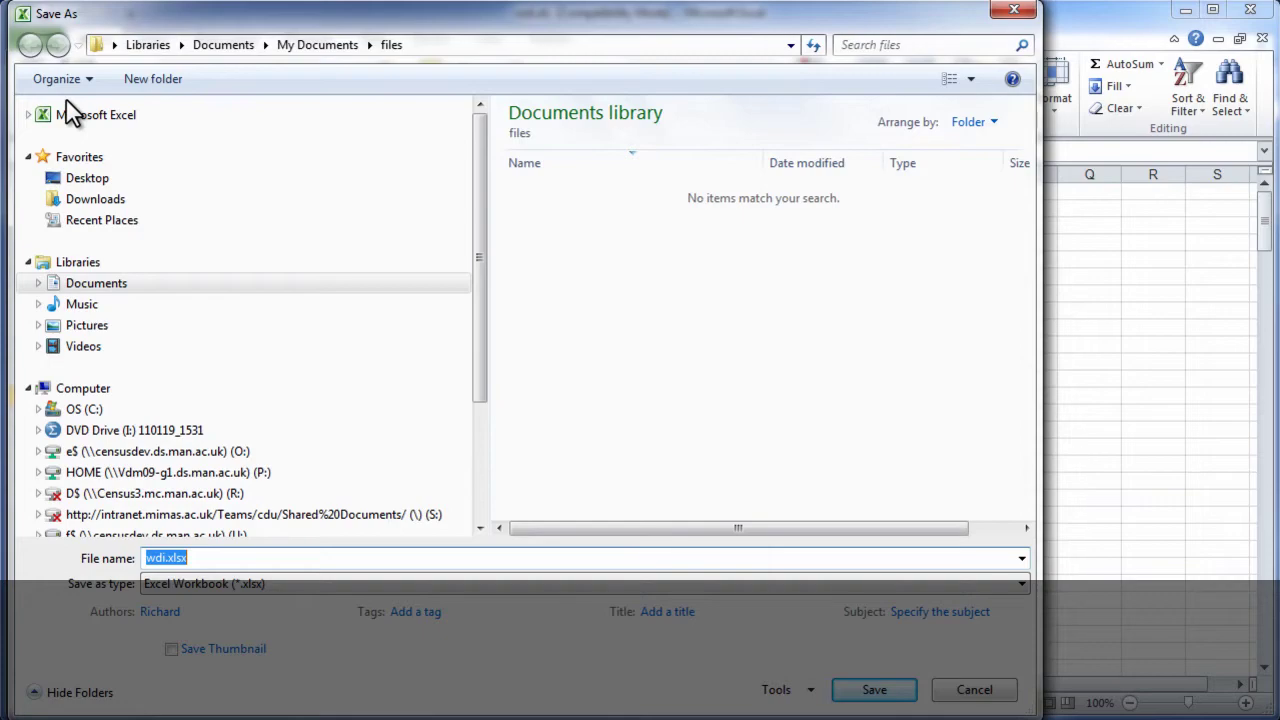
click(880, 690)
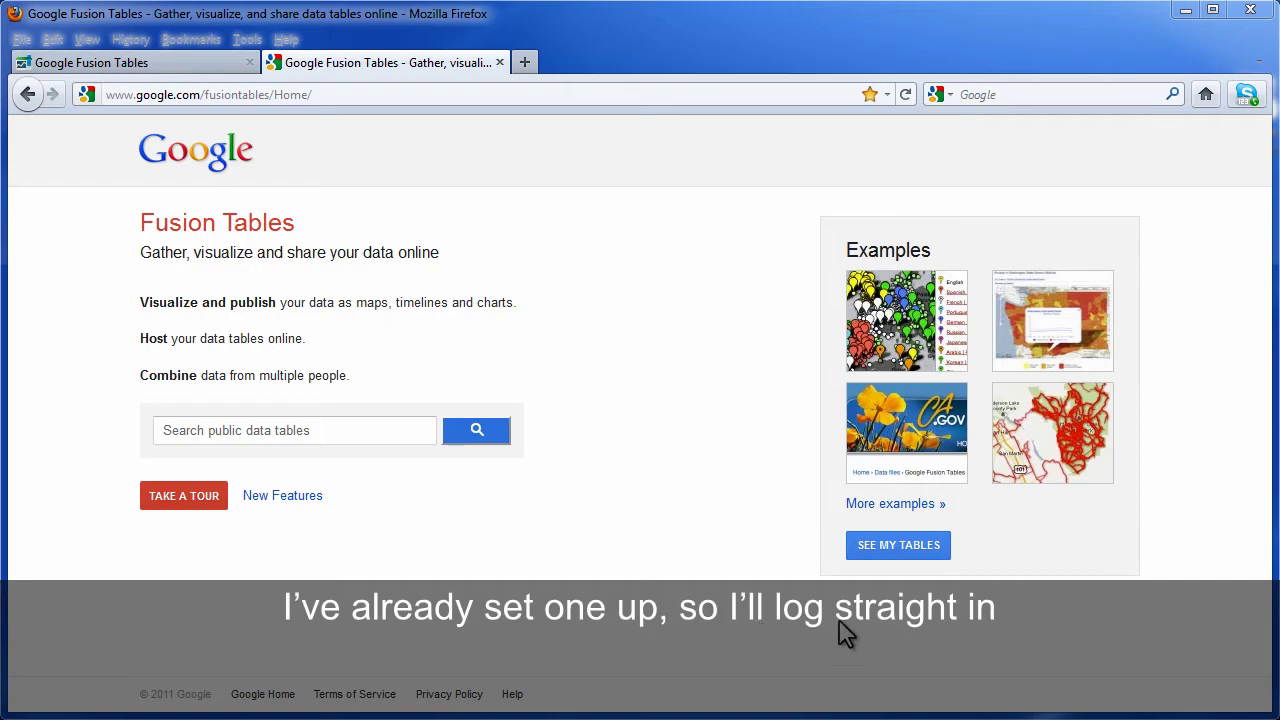
Sign in to Fusion Tables and start importing a new table
click(883, 546)
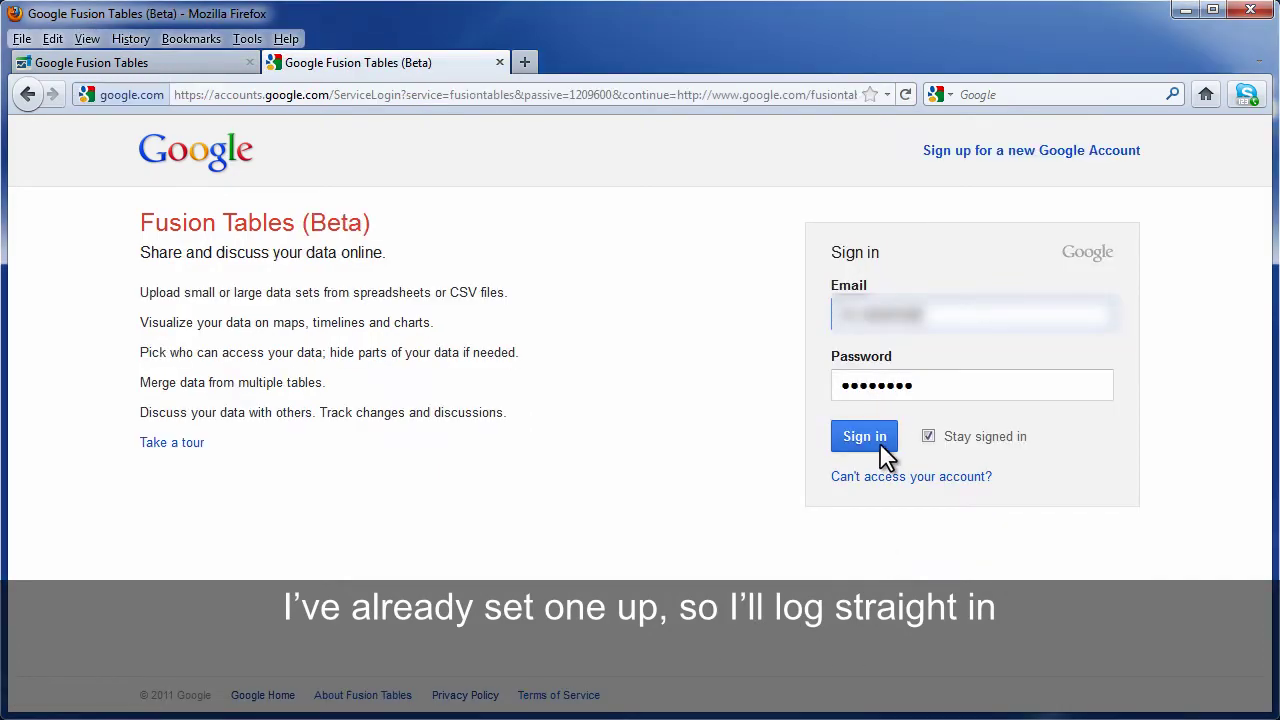
click(877, 443)
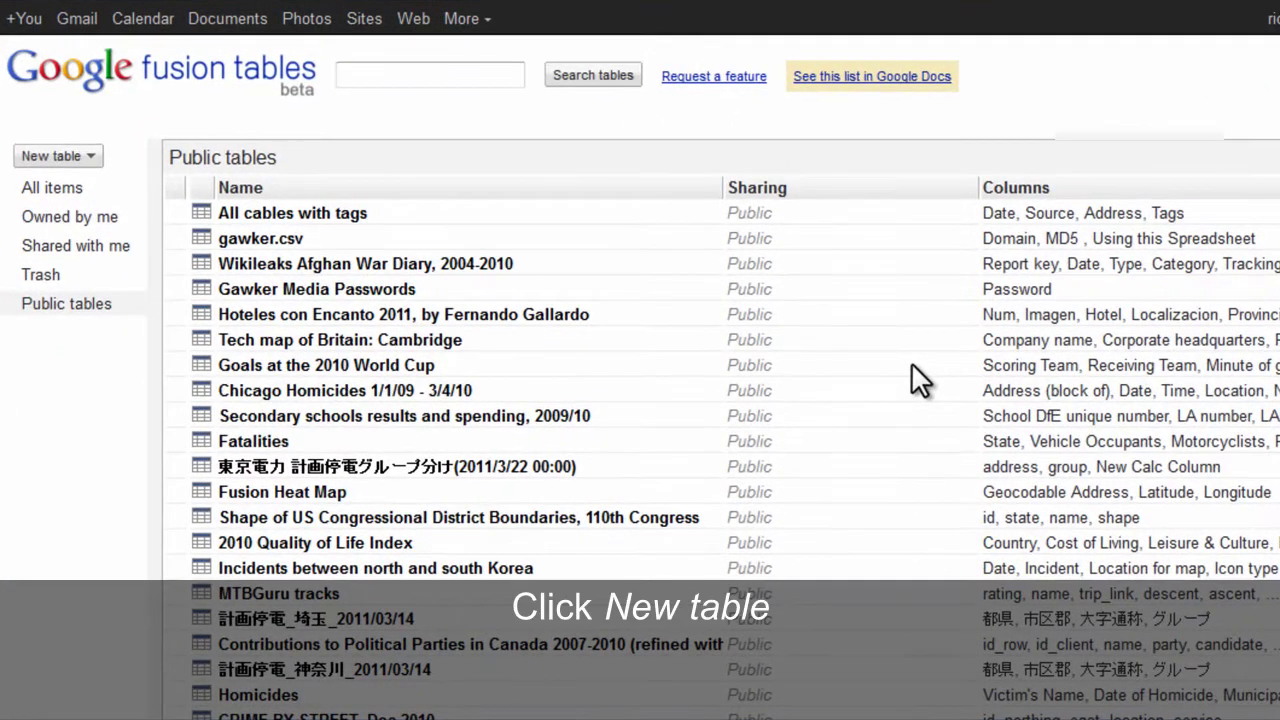
click(86, 160)
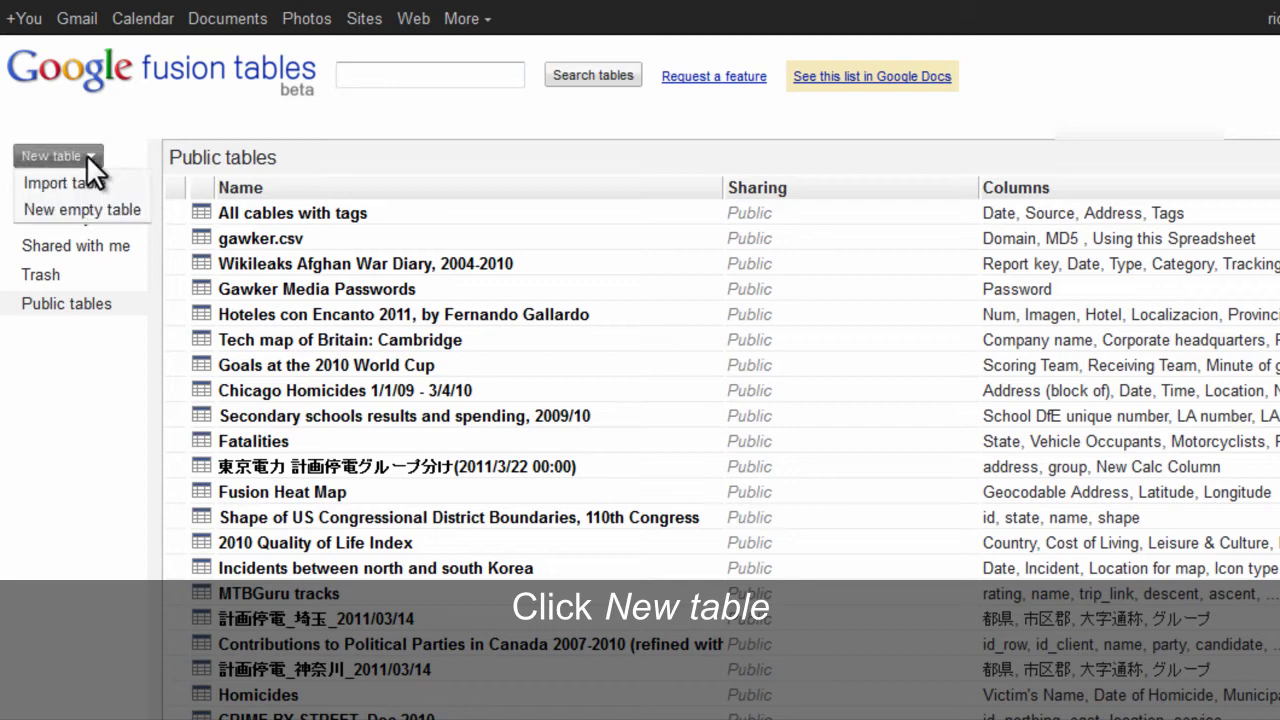
click(92, 186)
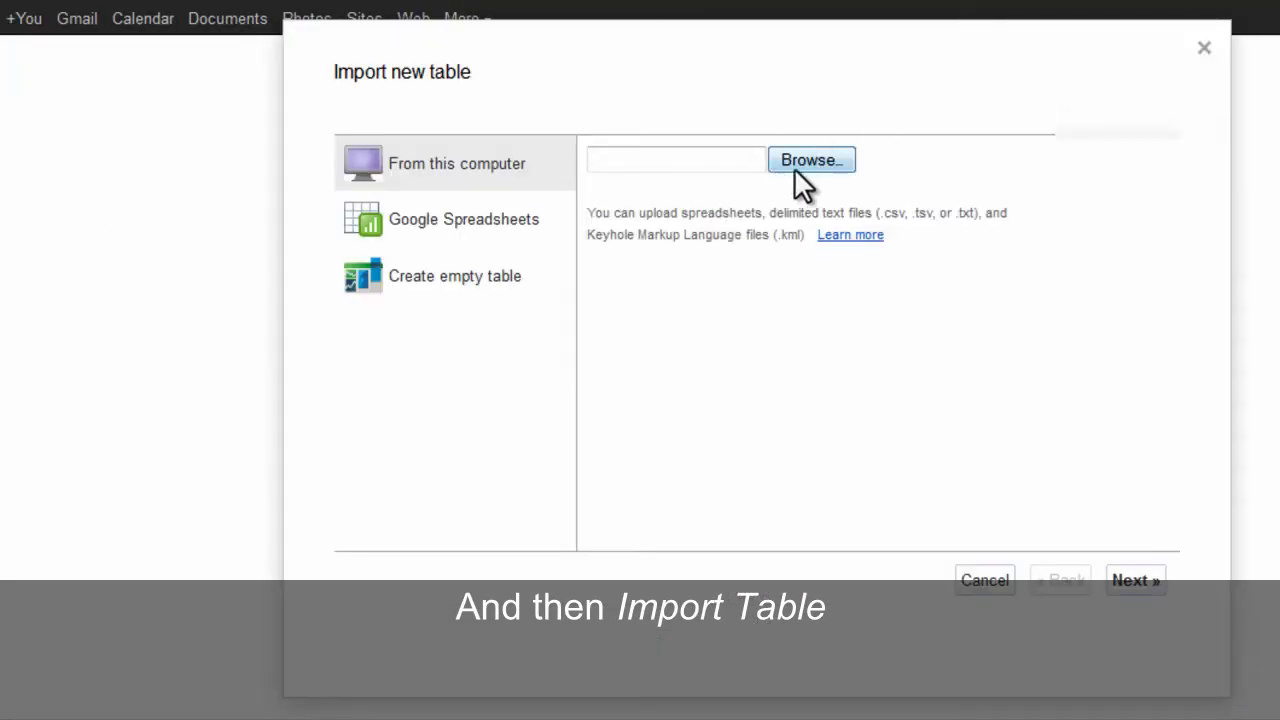
Upload wdi.xlsx and accept its columns to reach the table details
click(812, 162)
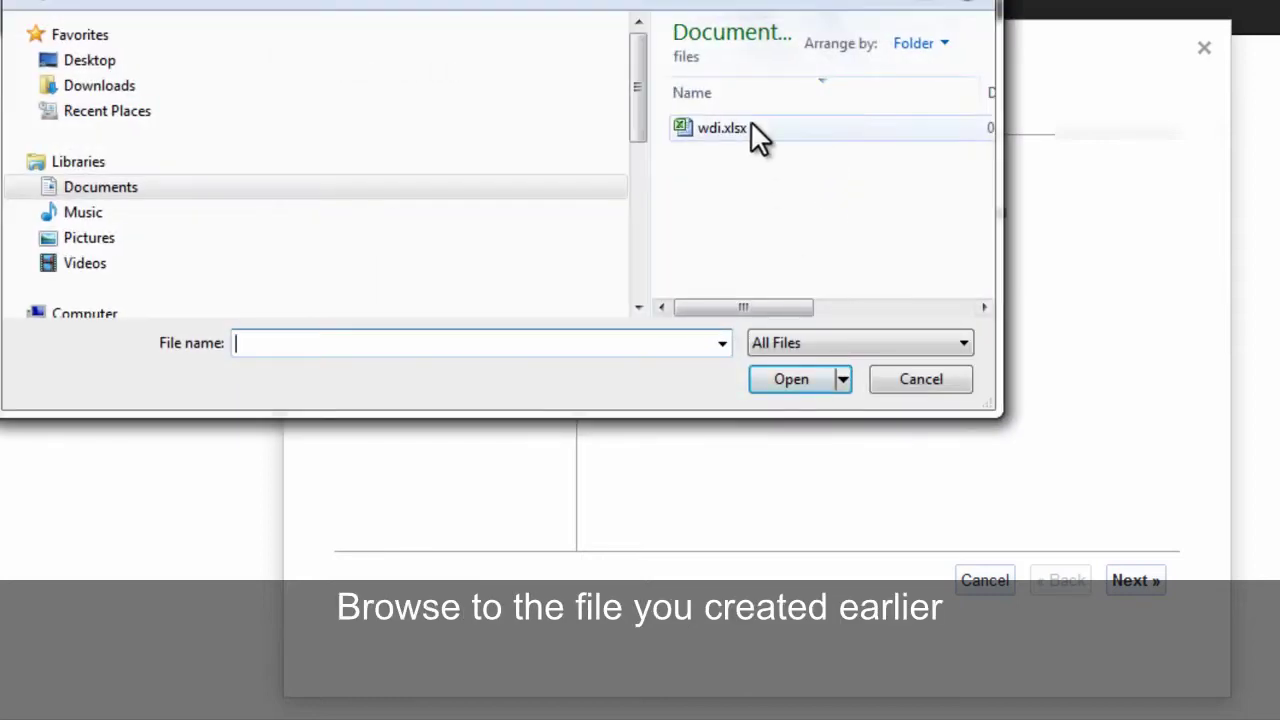
click(708, 129)
click(796, 382)
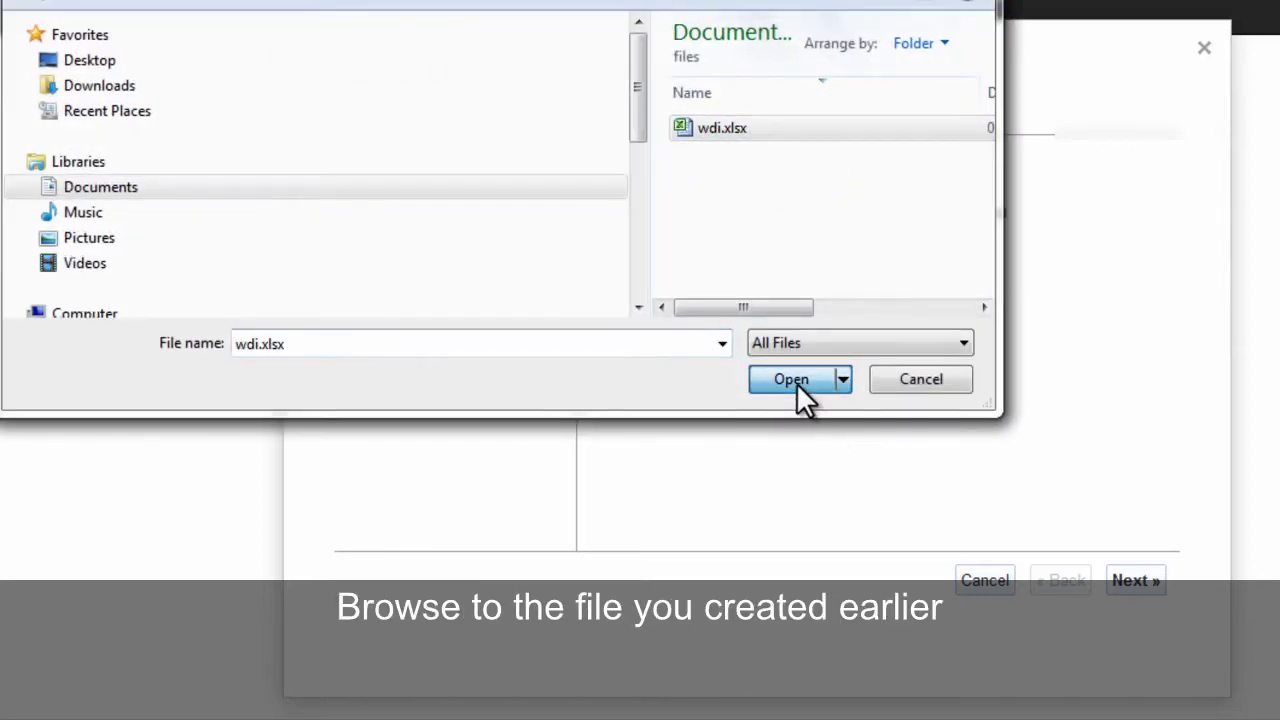
click(1140, 580)
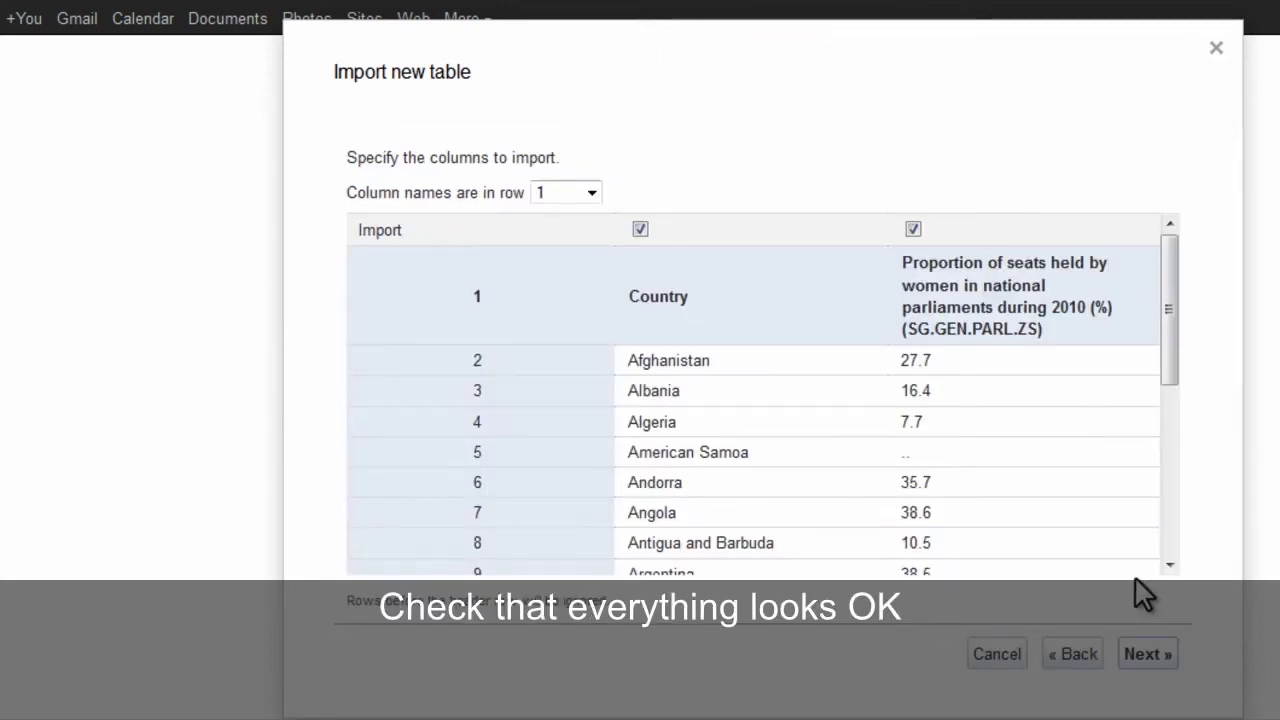
click(1148, 655)
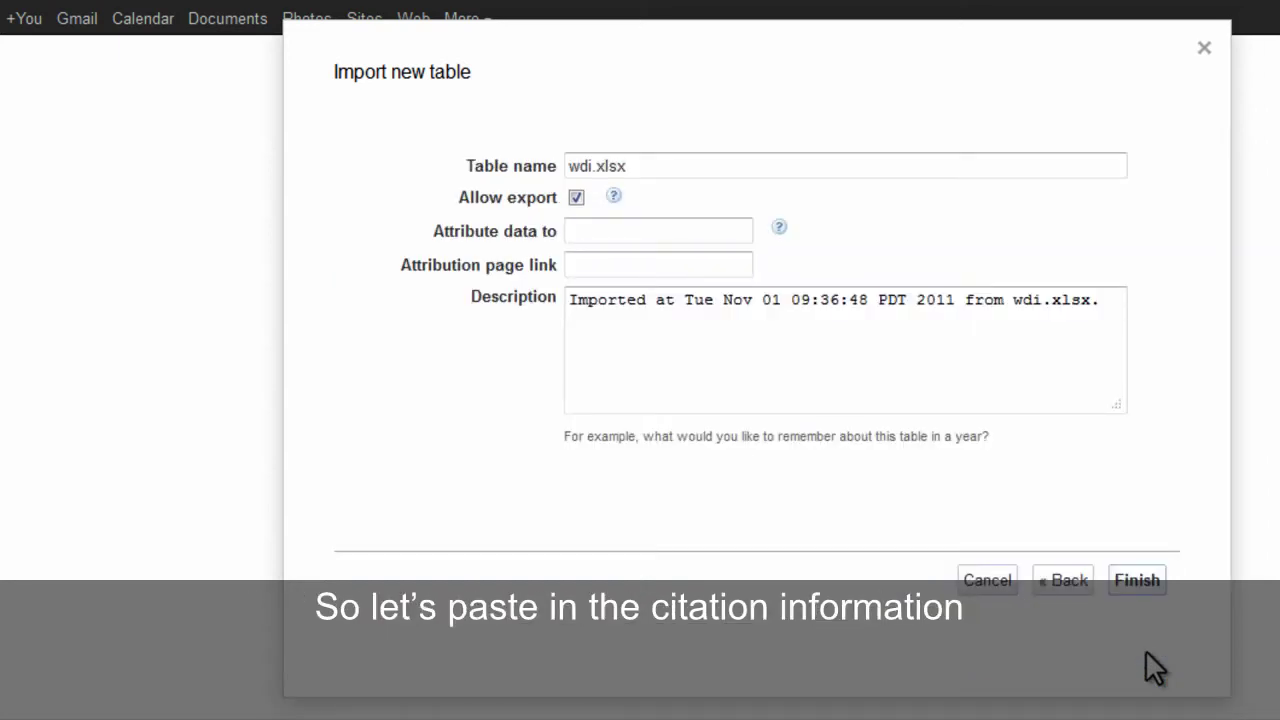
Paste the citation as the attribution and move its DOI link into 'Attribution page link'
click(587, 231)
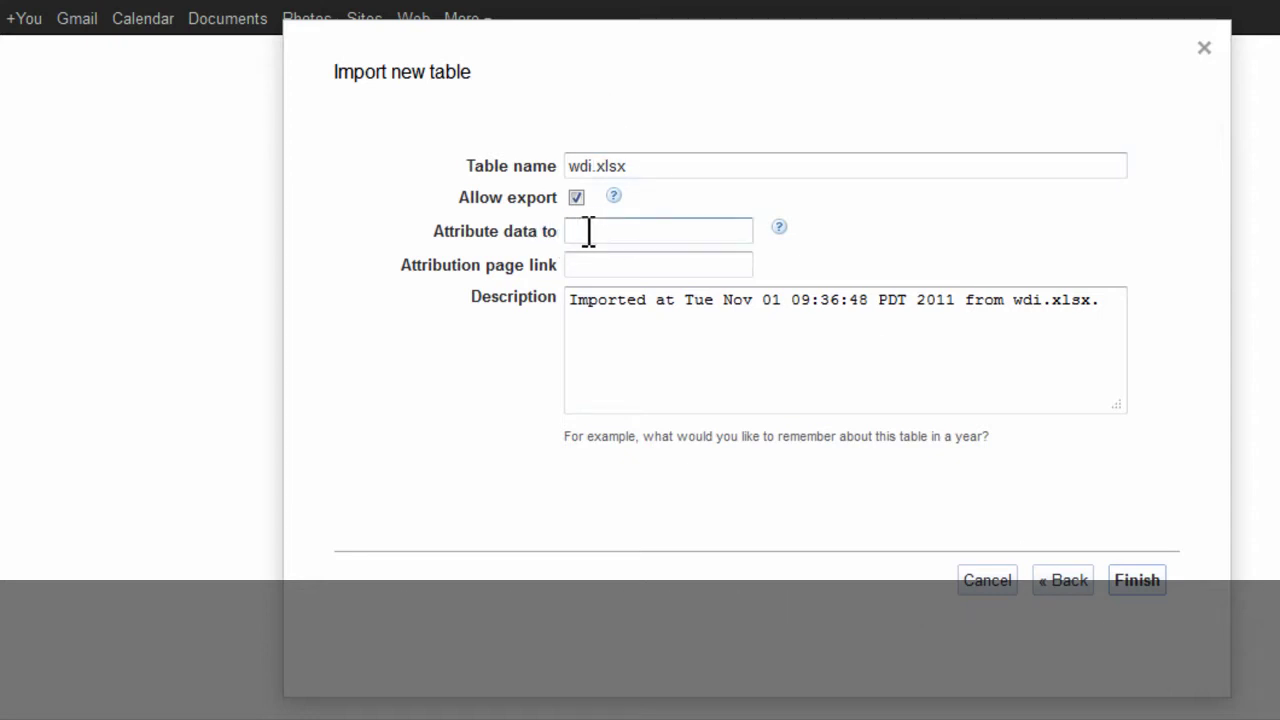
right_click(587, 231)
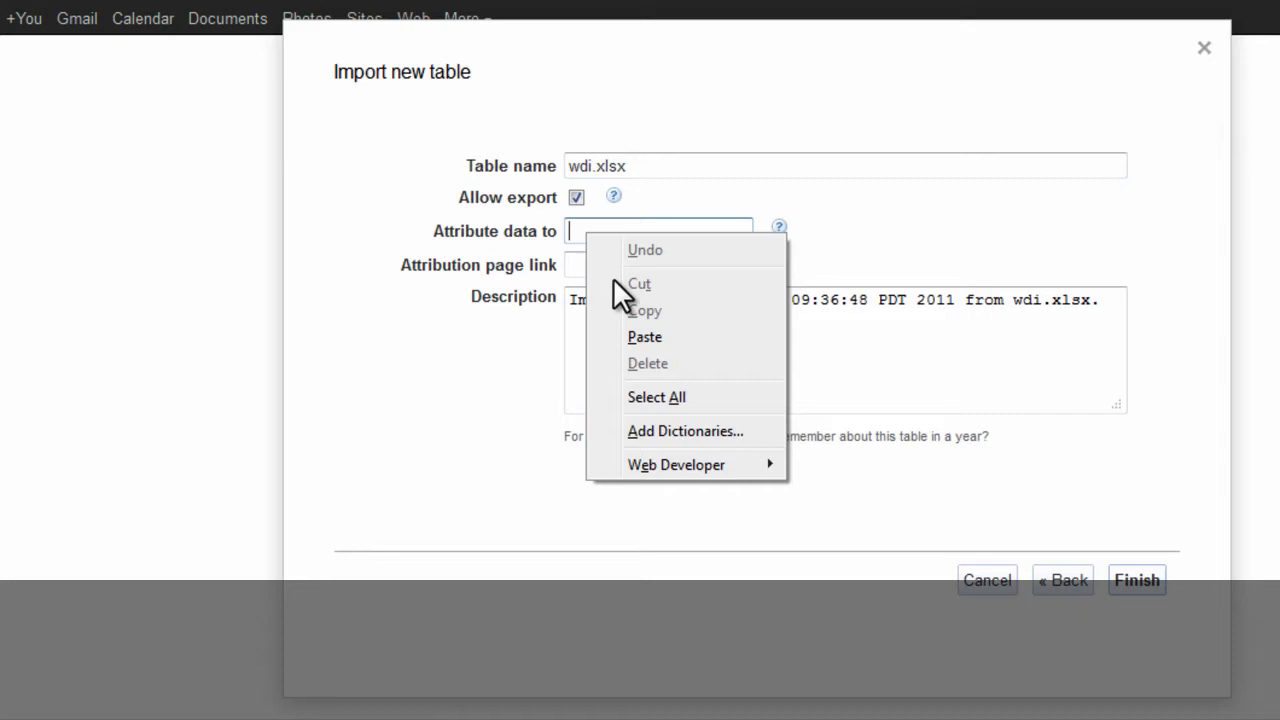
click(666, 340)
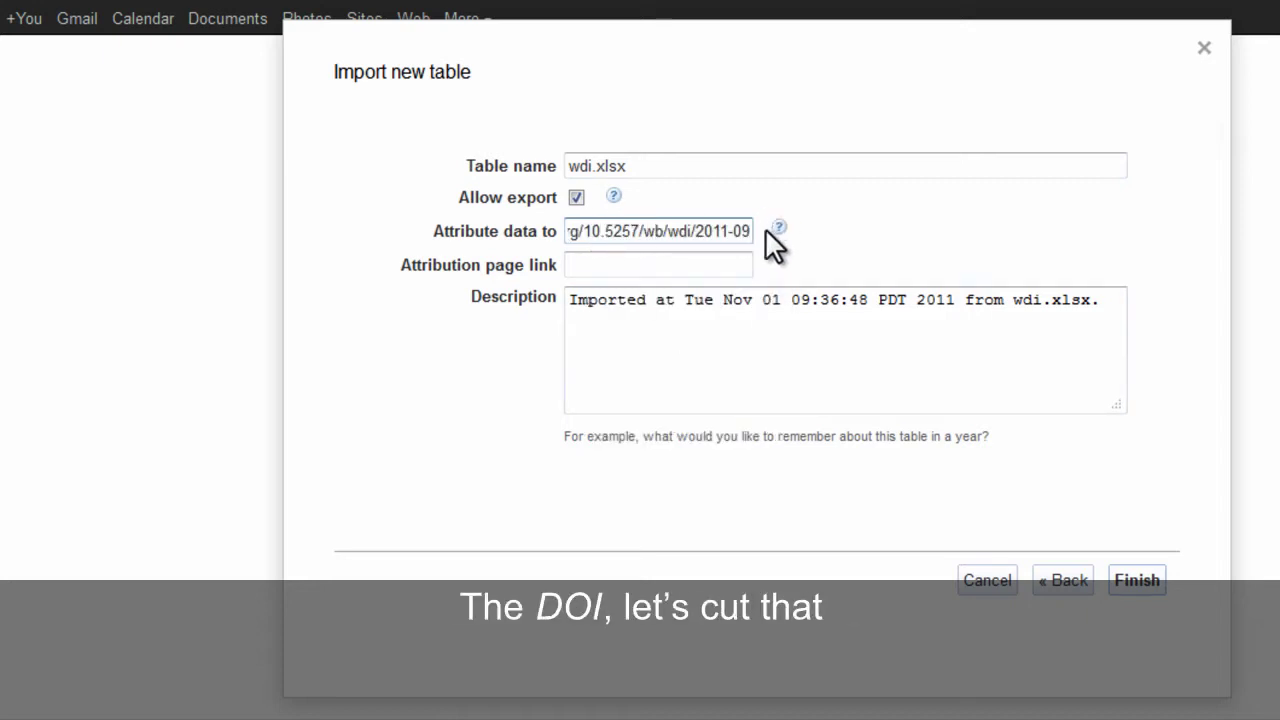
drag(754, 233, 623, 240)
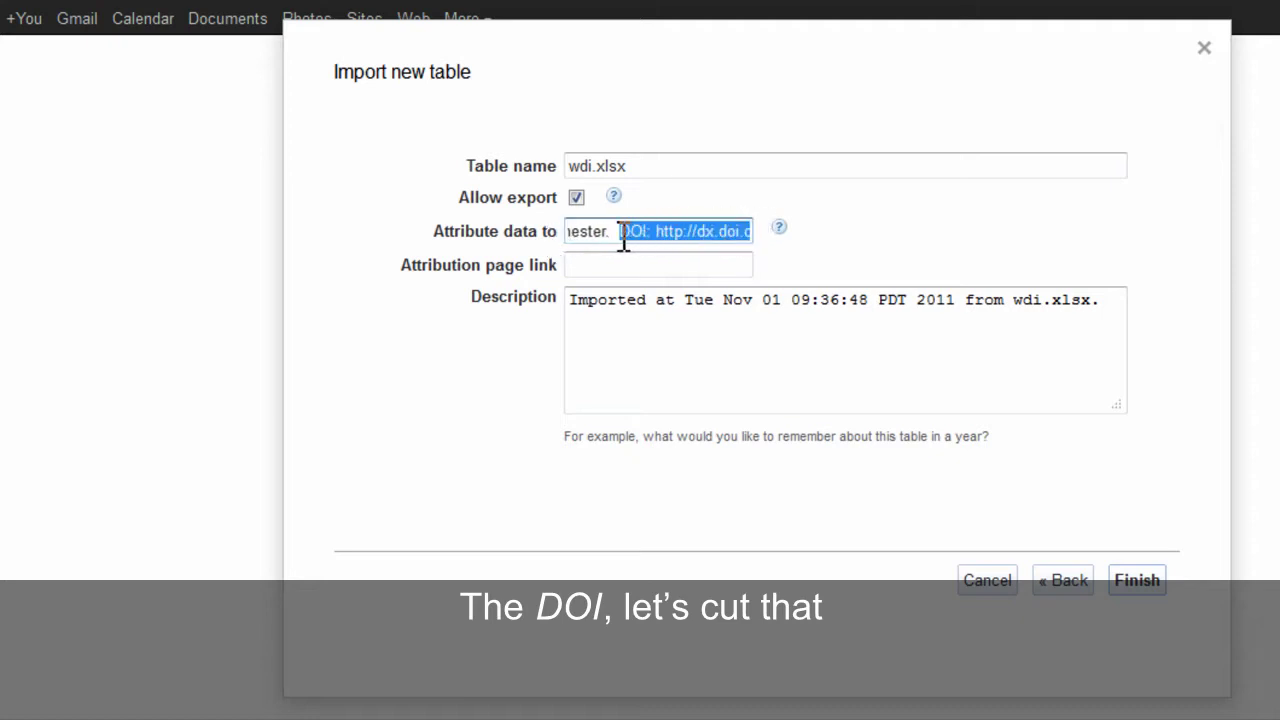
right_click(626, 231)
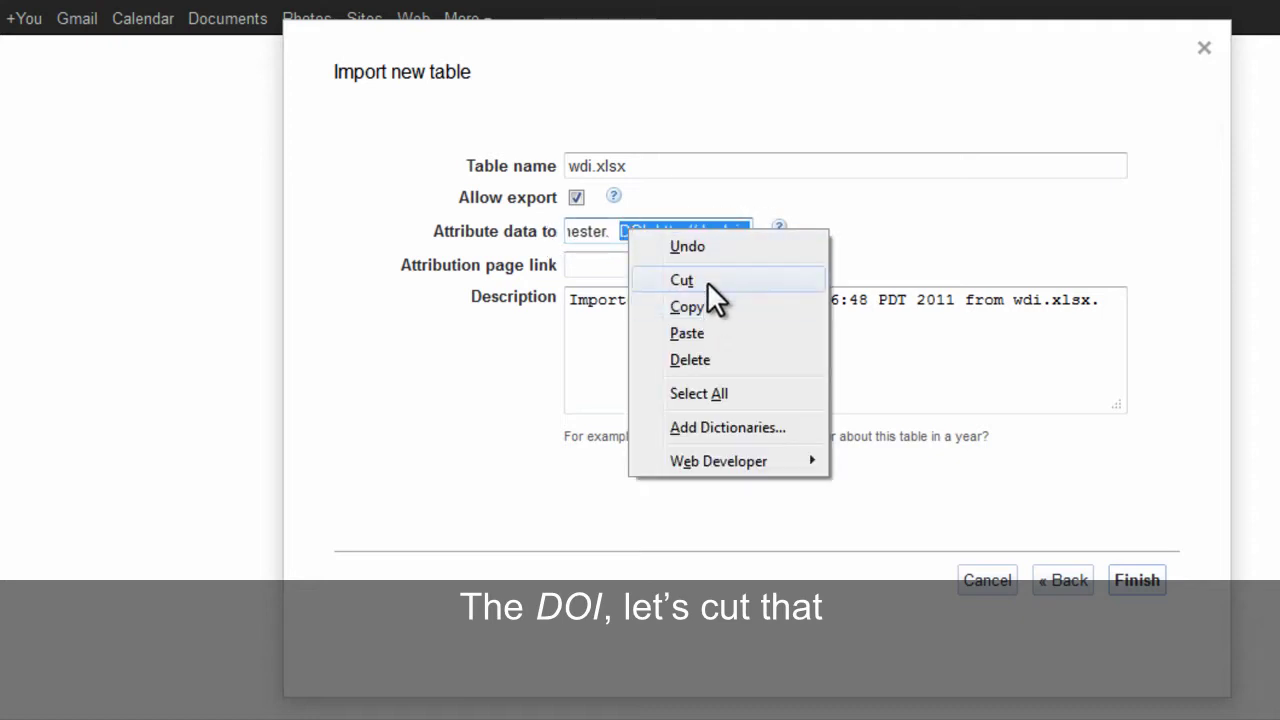
click(707, 281)
click(609, 266)
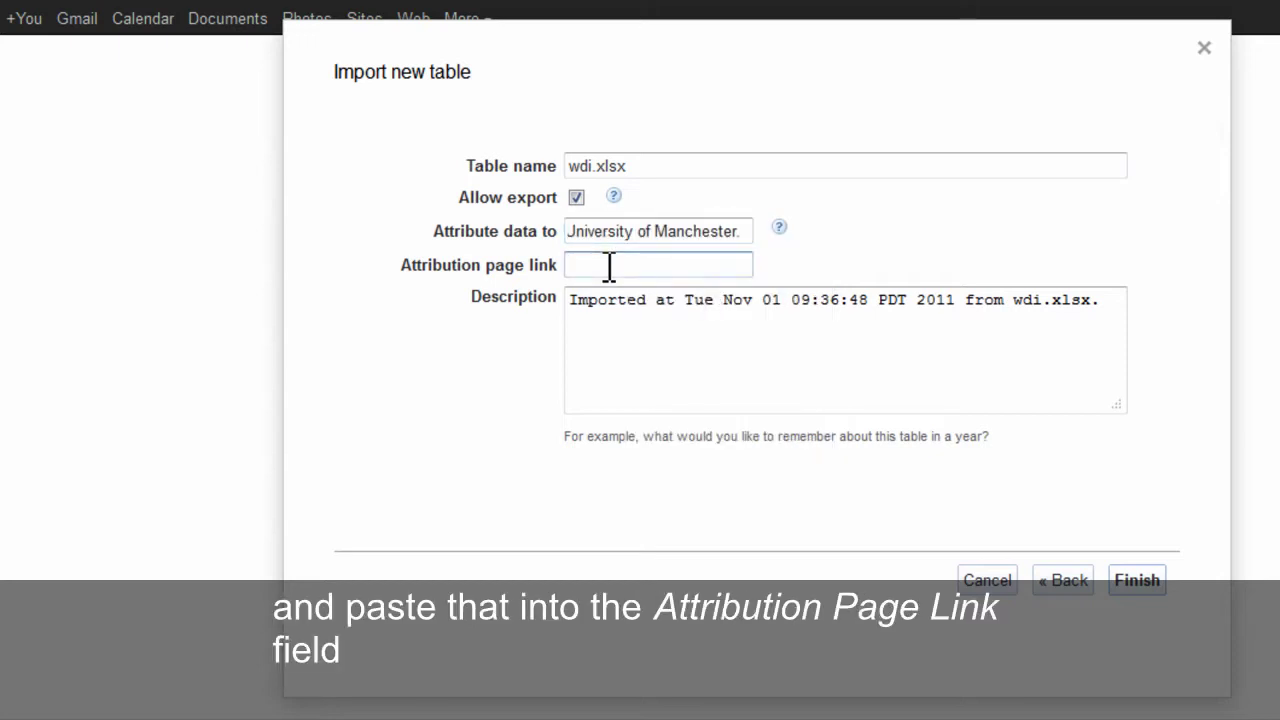
right_click(609, 266)
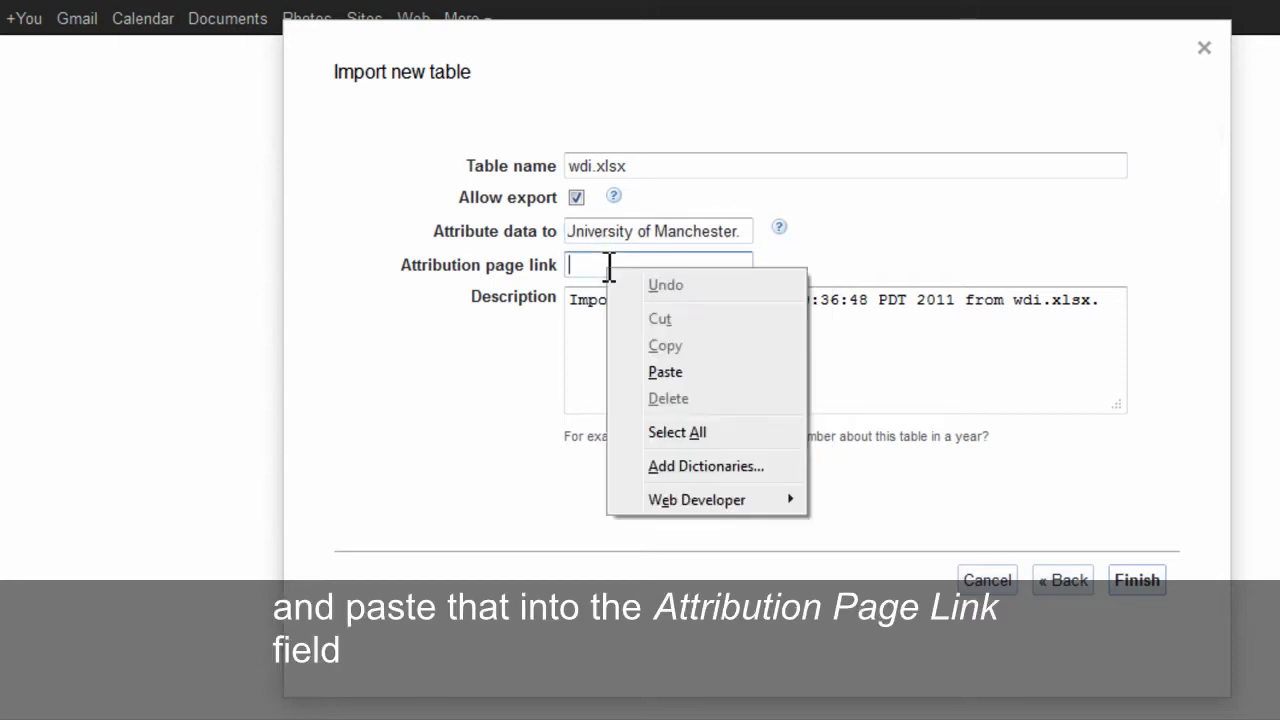
click(684, 372)
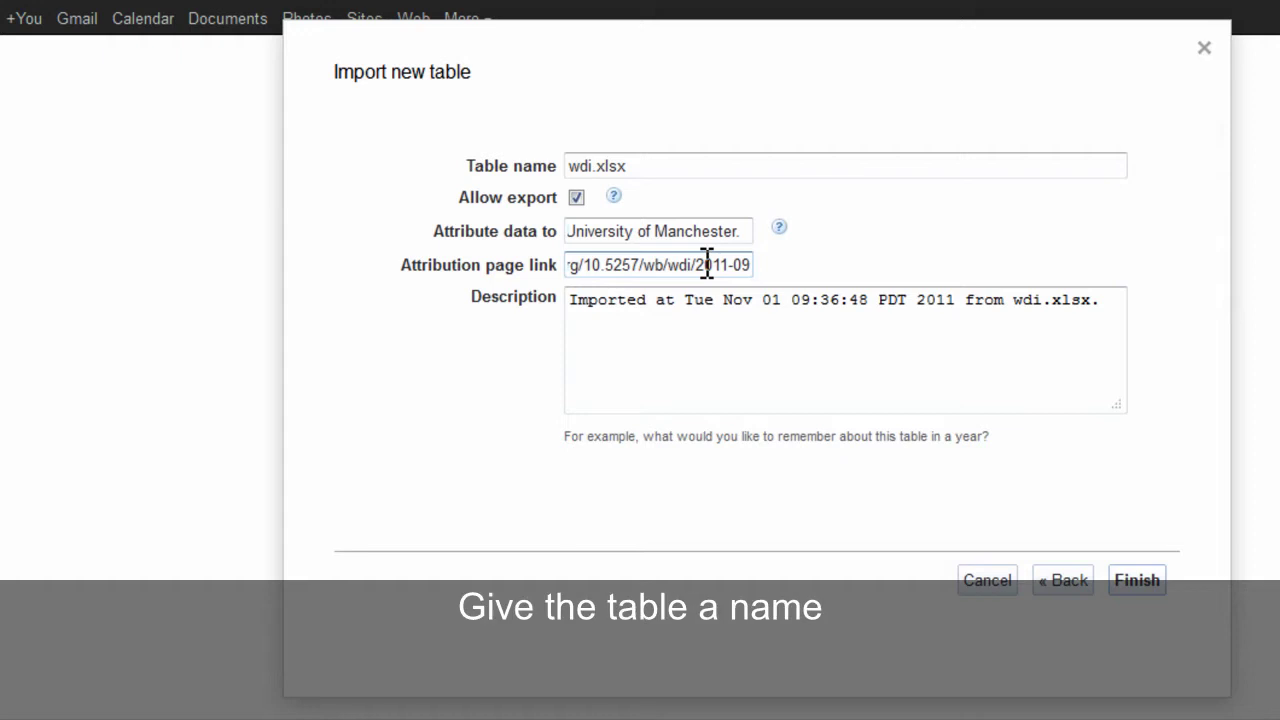
Name the table 'Proportion of Seats held by Women in Natiuonal Parliaments during 2010 (%)' and finish importing
click(680, 169)
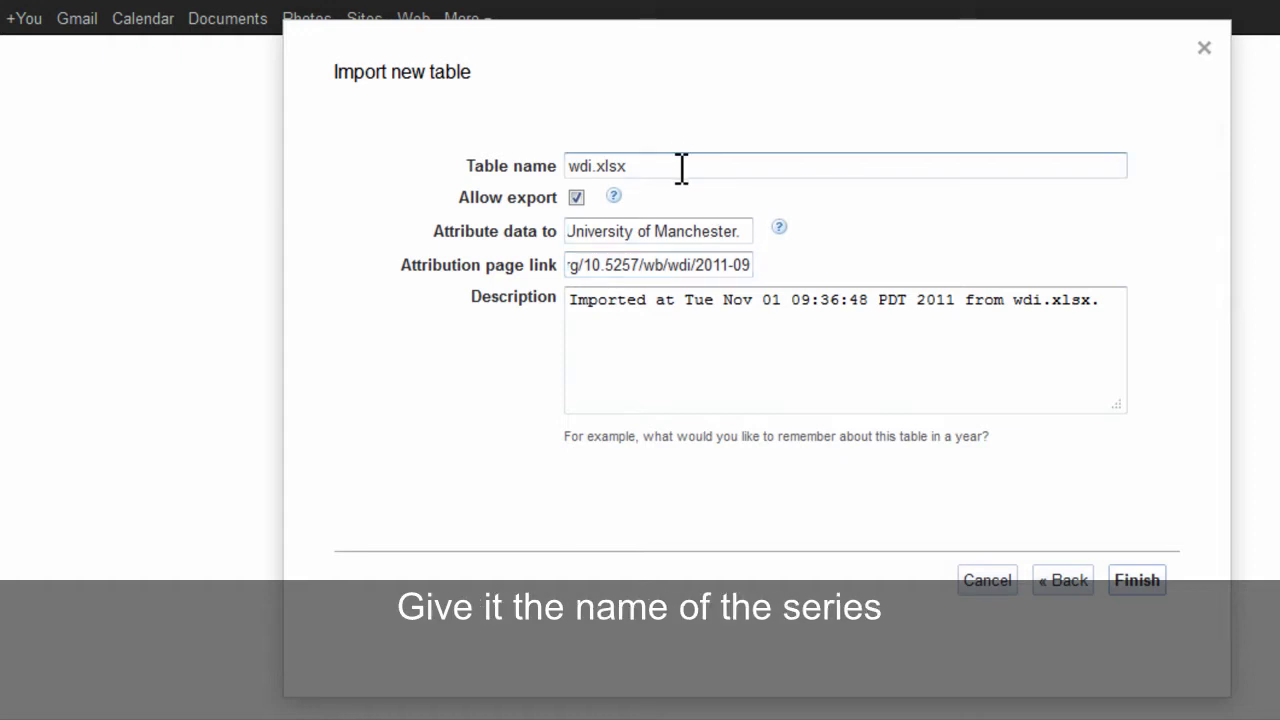
key(ctrl+a)
key(BackSpace)
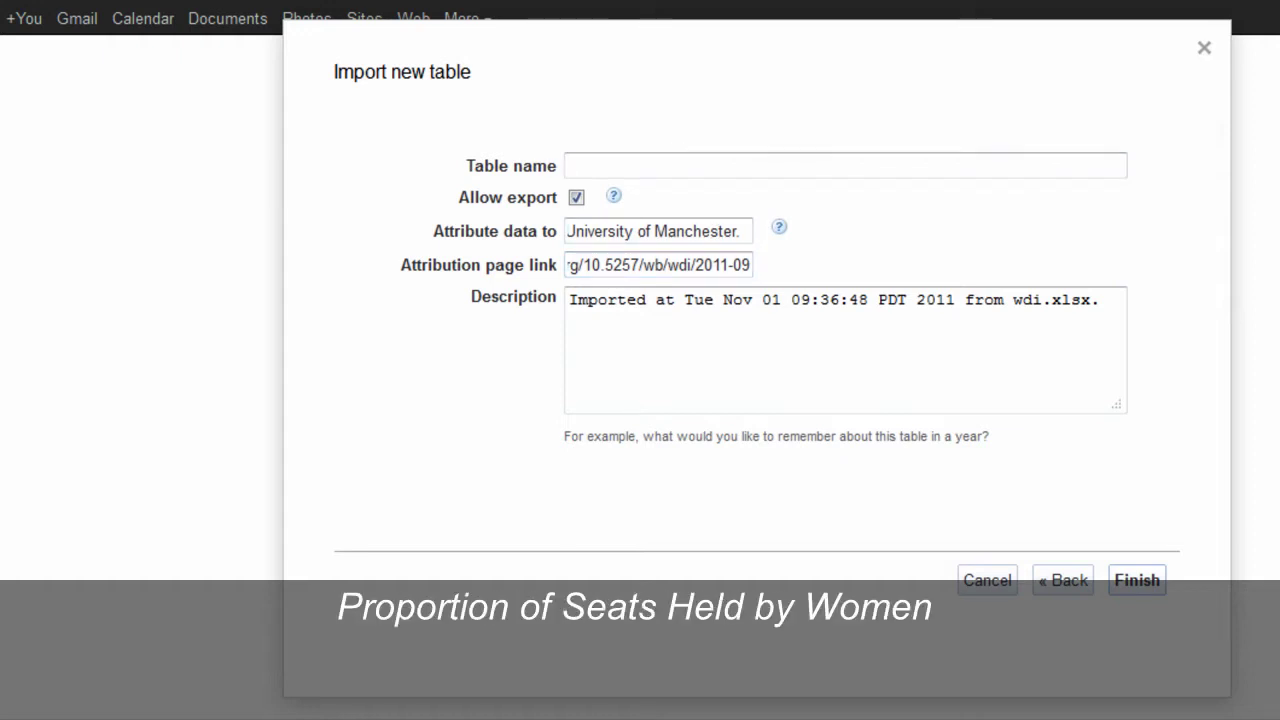
text(Proportion of Seats )
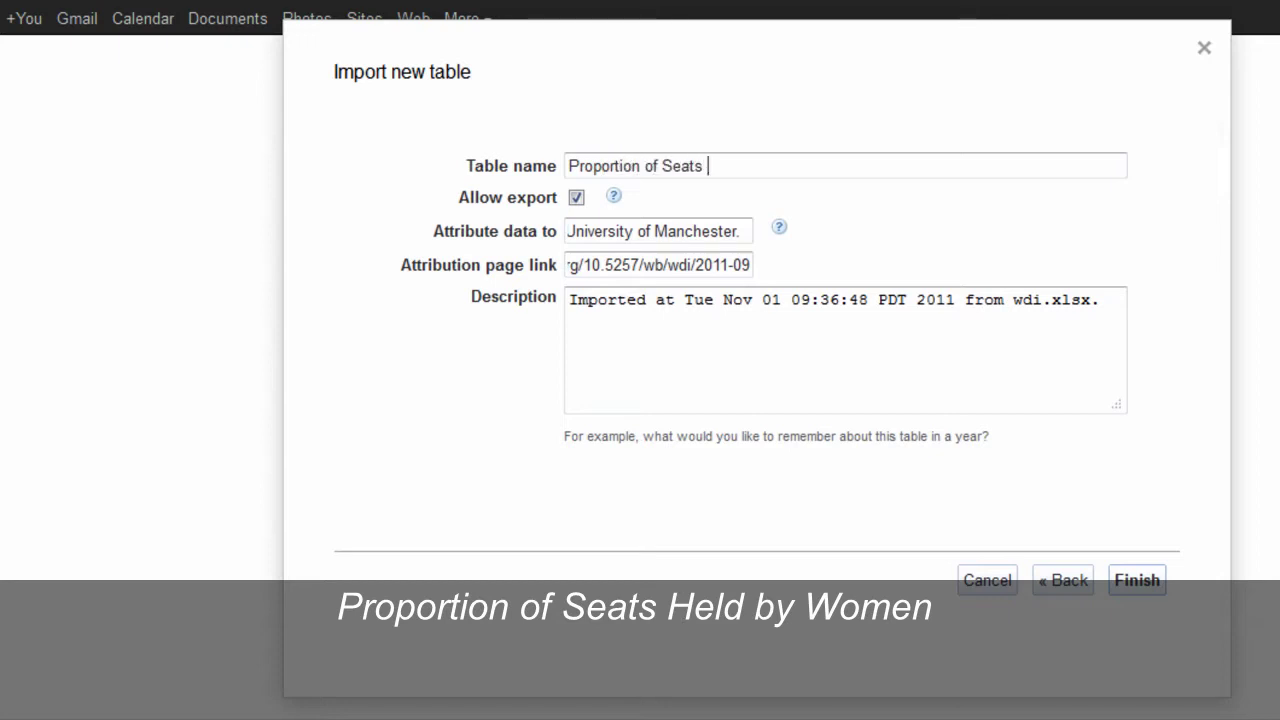
text(held by Women )
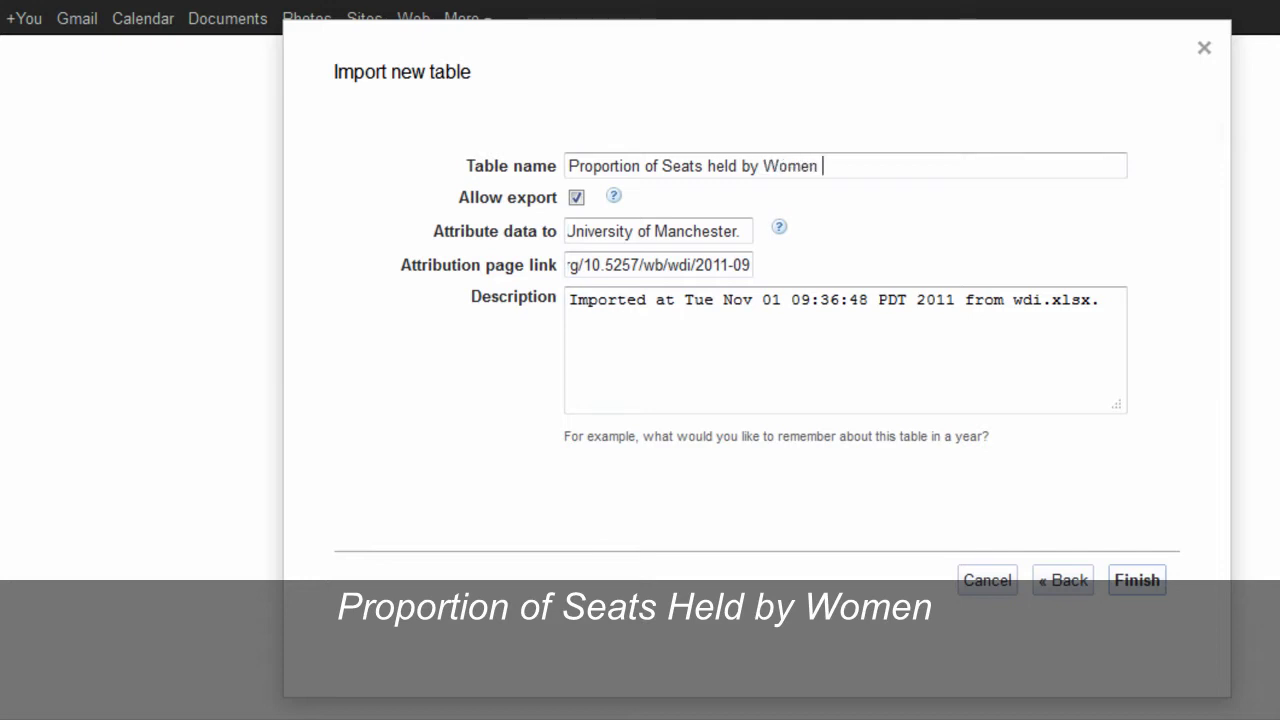
text(in Natiuonal Parli)
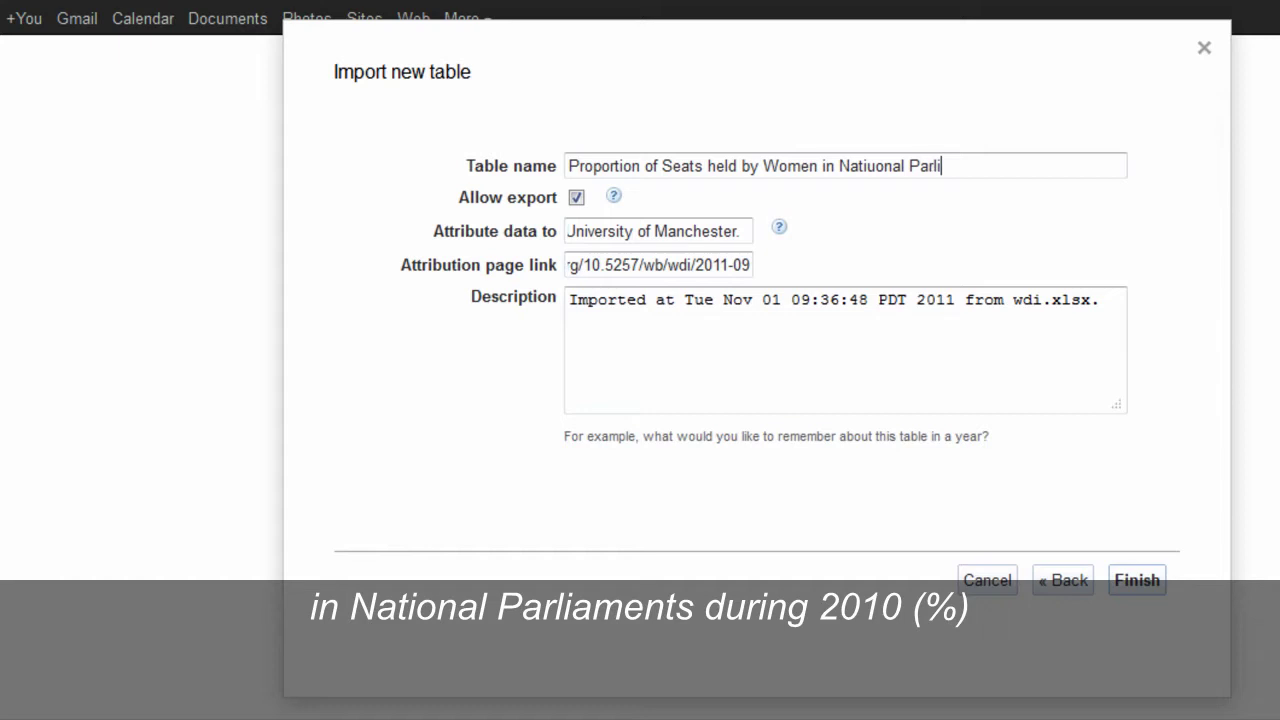
text(aments during 20)
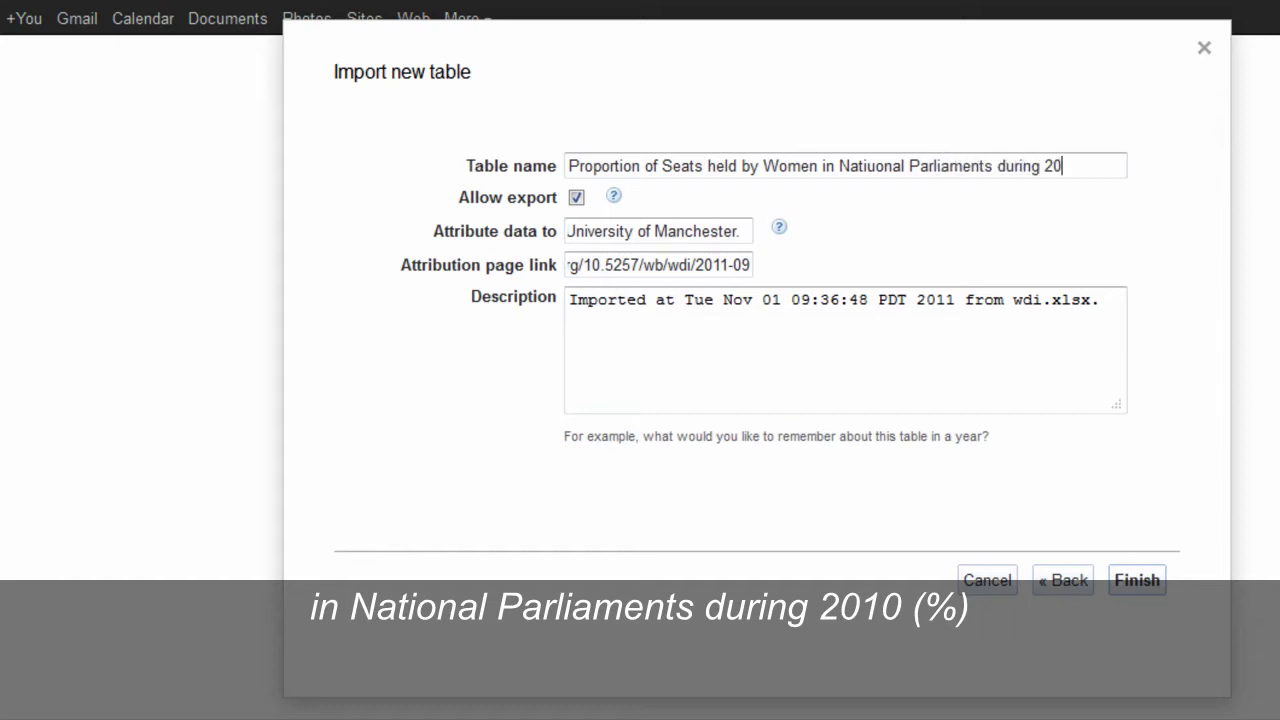
text(10 (%)
text())
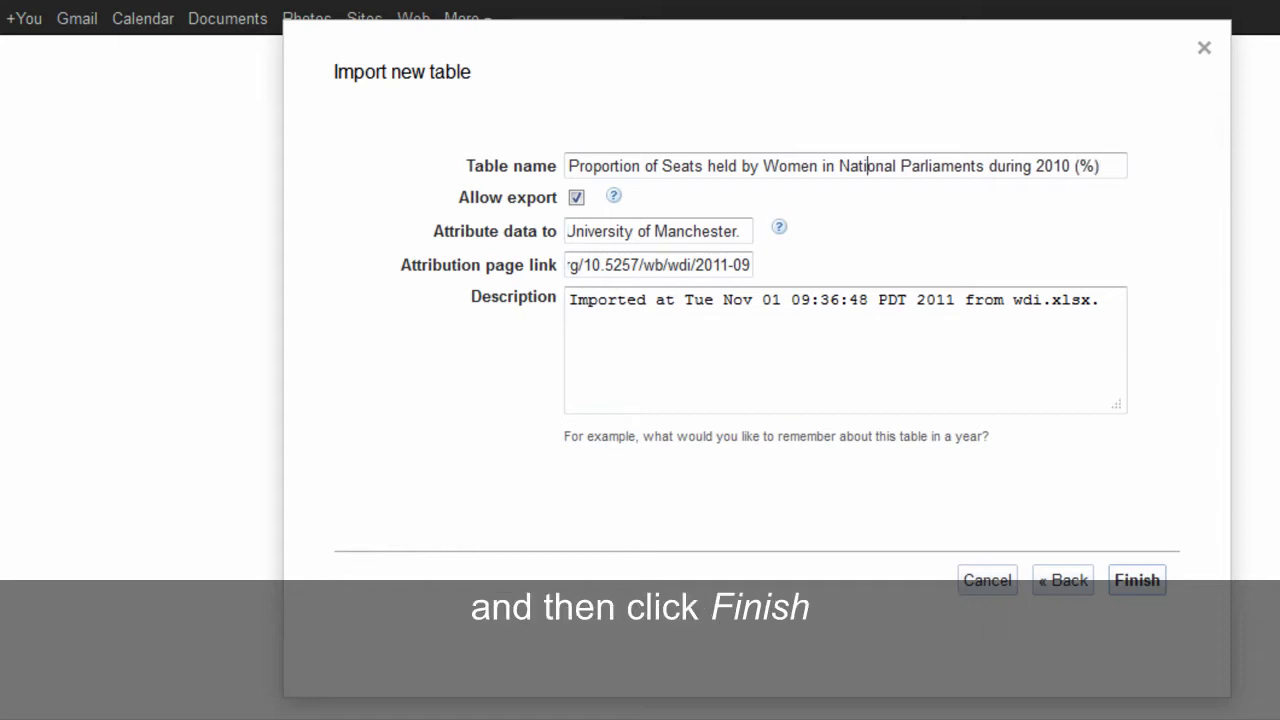
click(1137, 582)
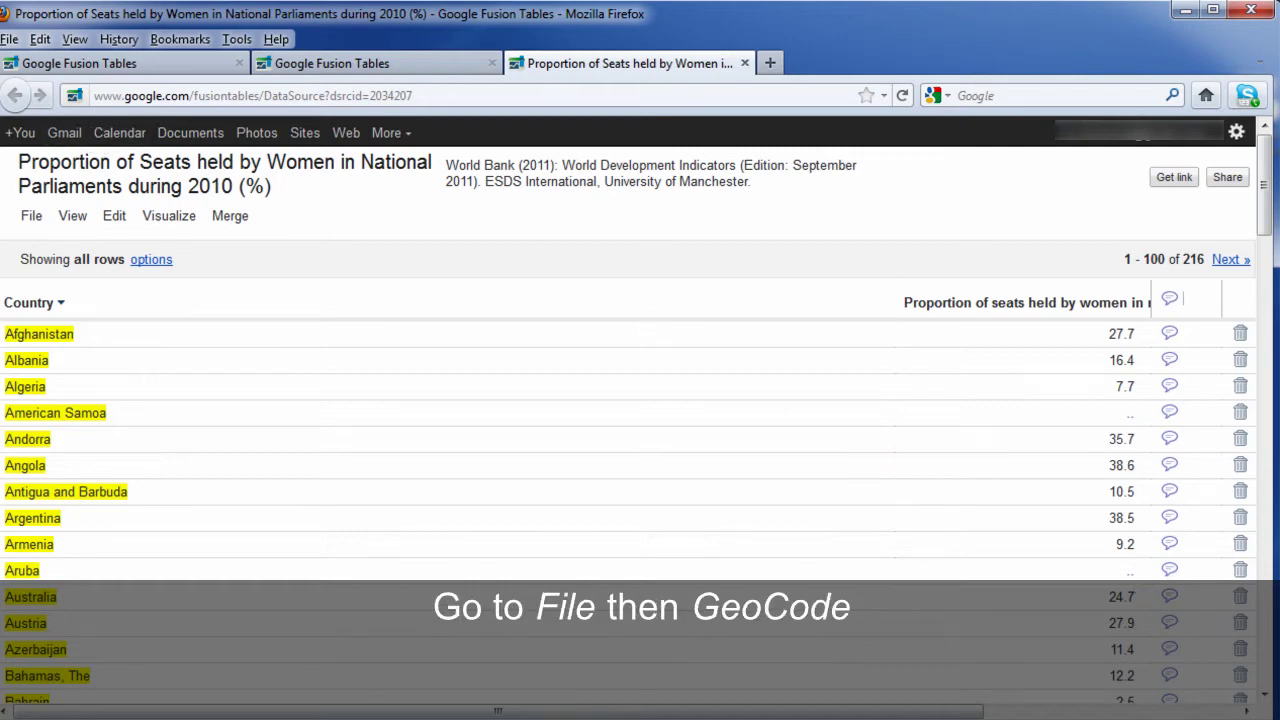
Open the File menu of the newly imported seats table
click(36, 215)
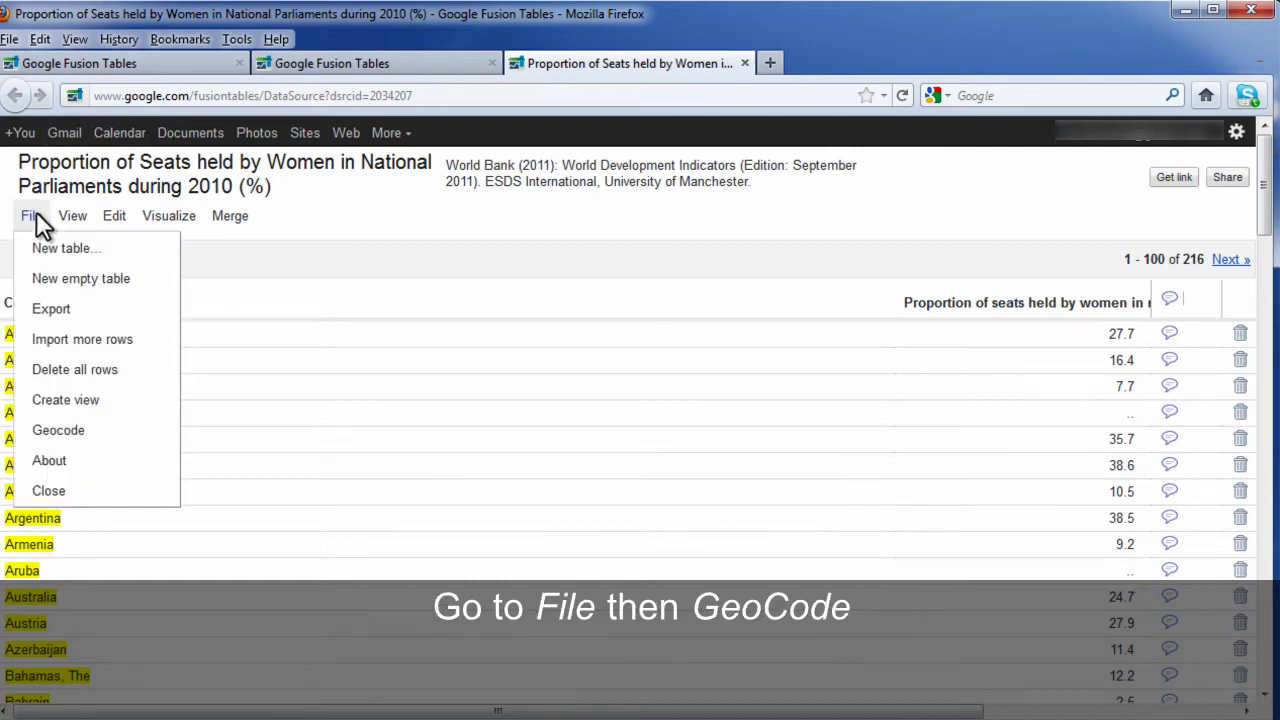
Geocode the Country column and close the dialog once it reaches 100%
click(56, 425)
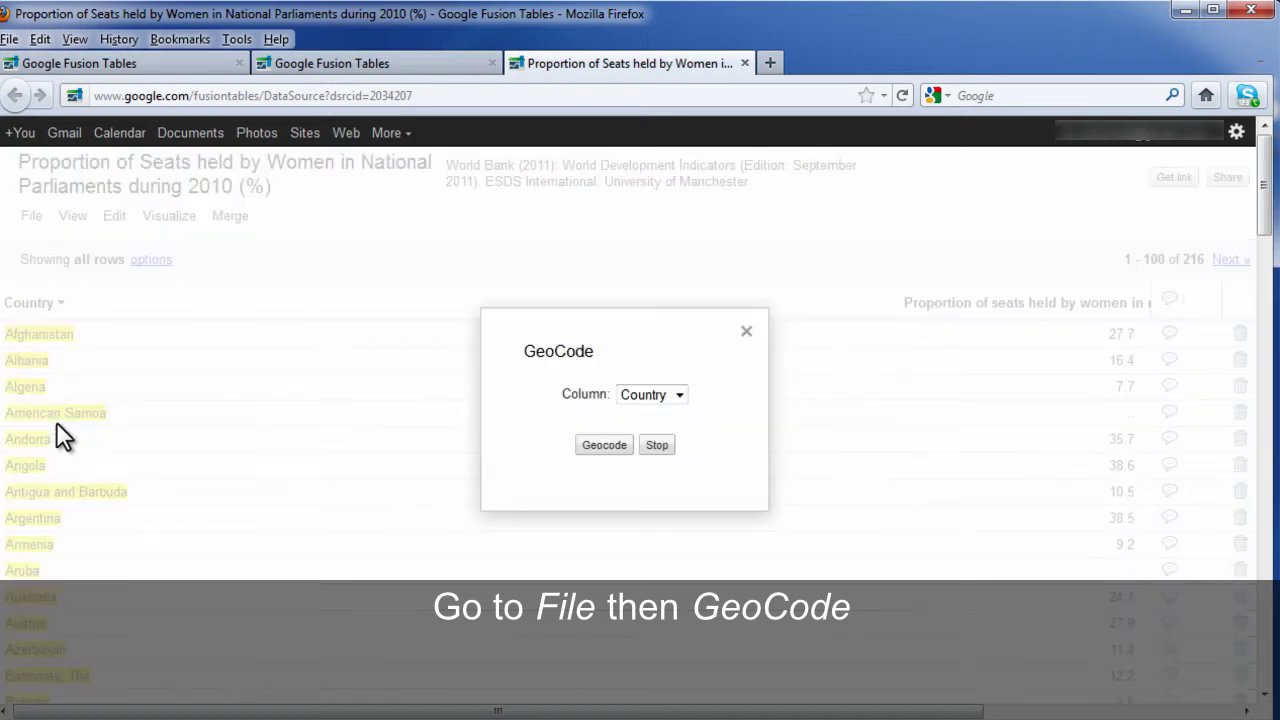
click(606, 441)
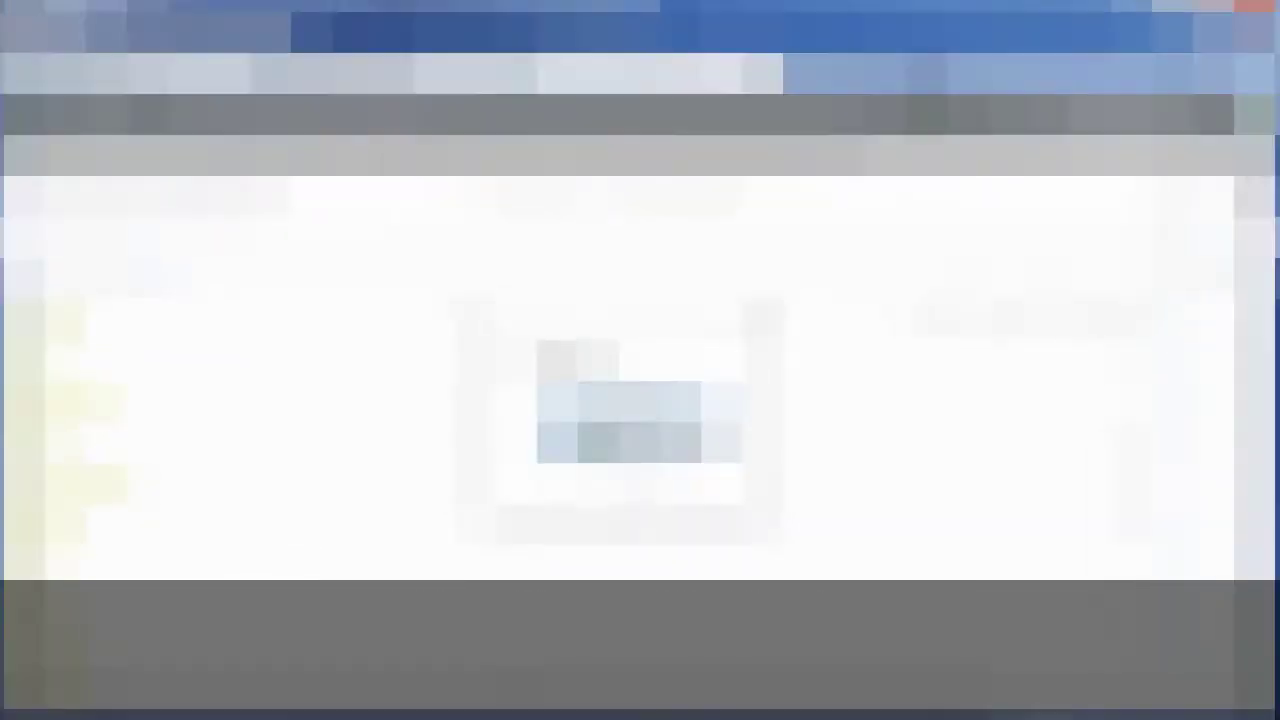
click(752, 328)
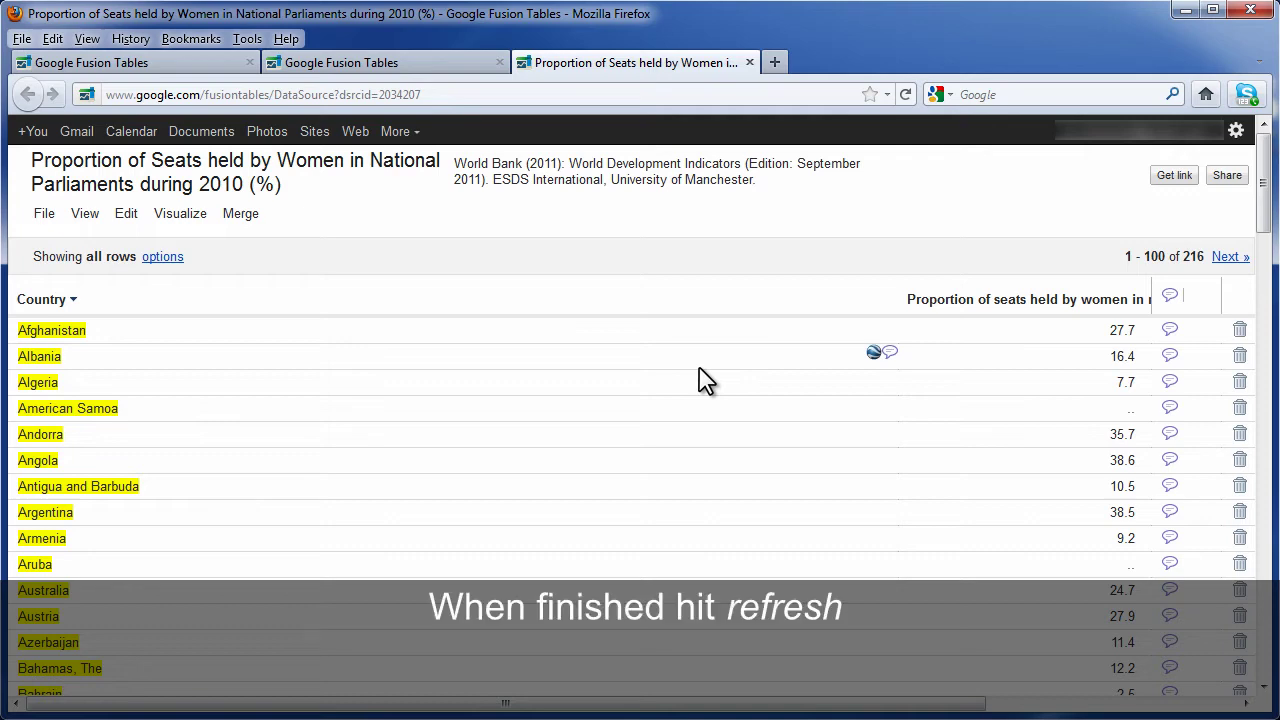
Refresh the page and scroll down to the yellow-flagged Canada row
key(F5)
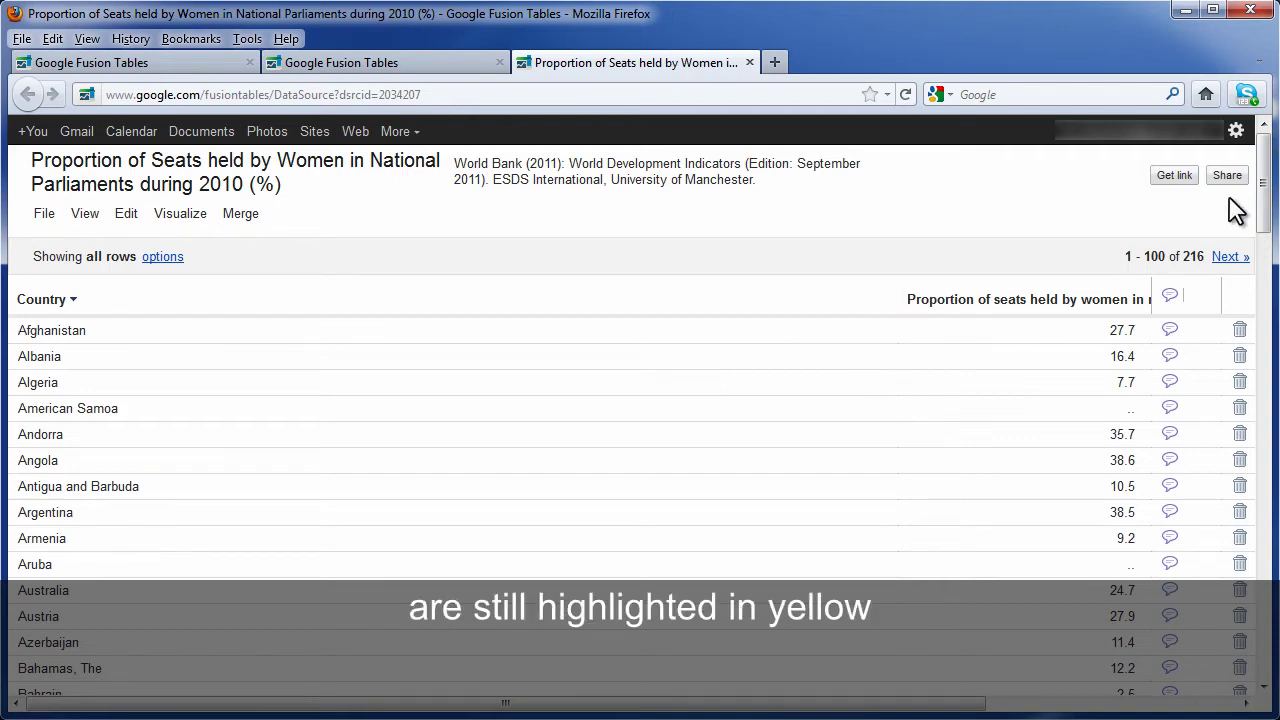
drag(1265, 205, 1250, 375)
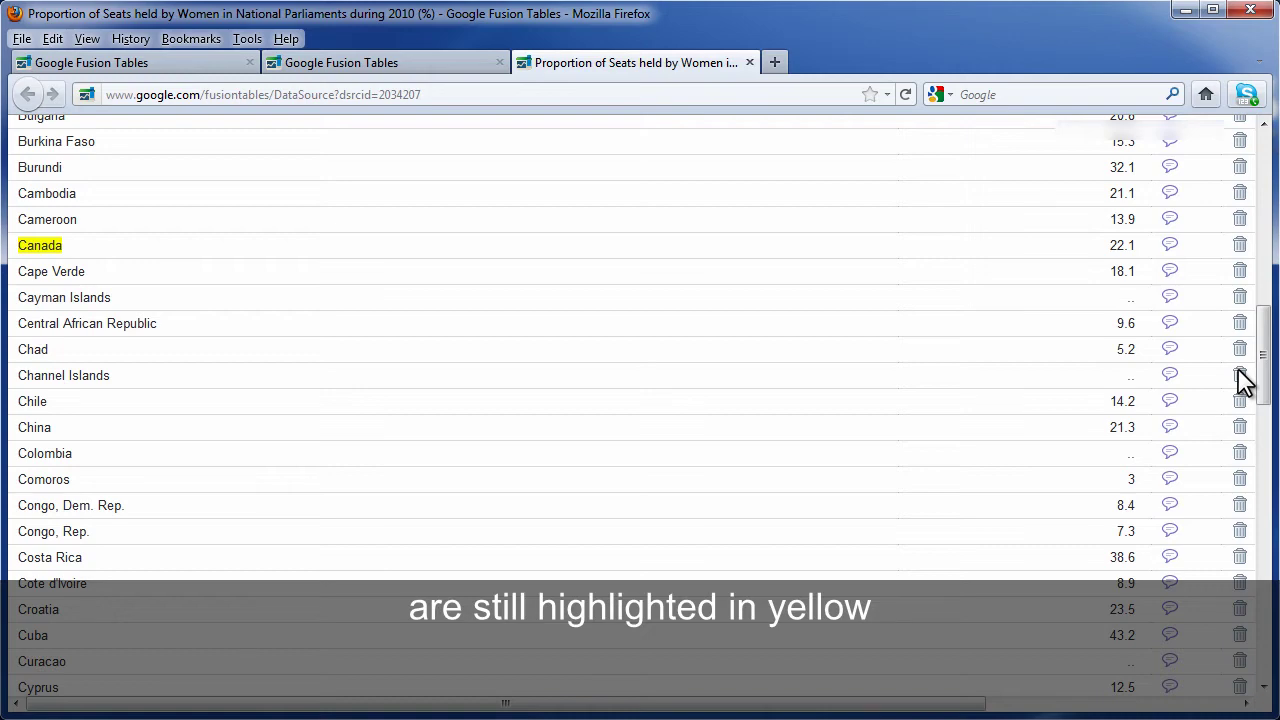
mouse_move(669, 248)
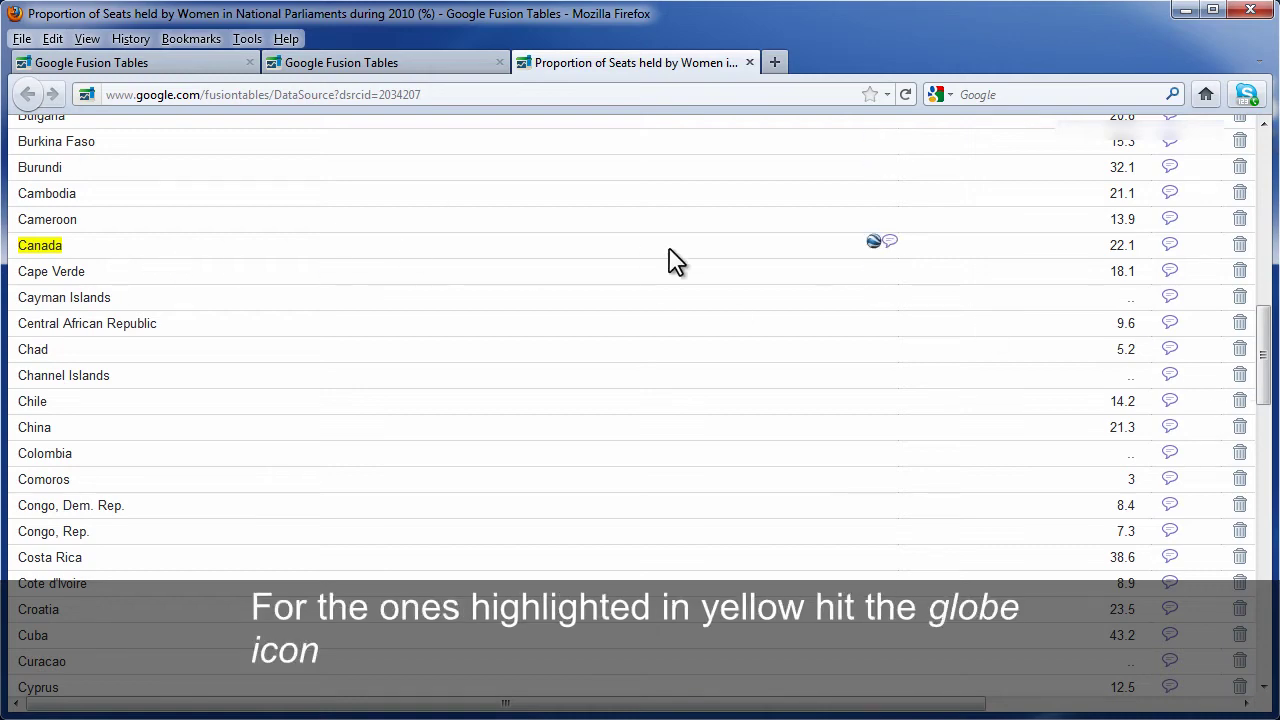
Set Canada's location to the suggested green marker in central Canada
click(872, 242)
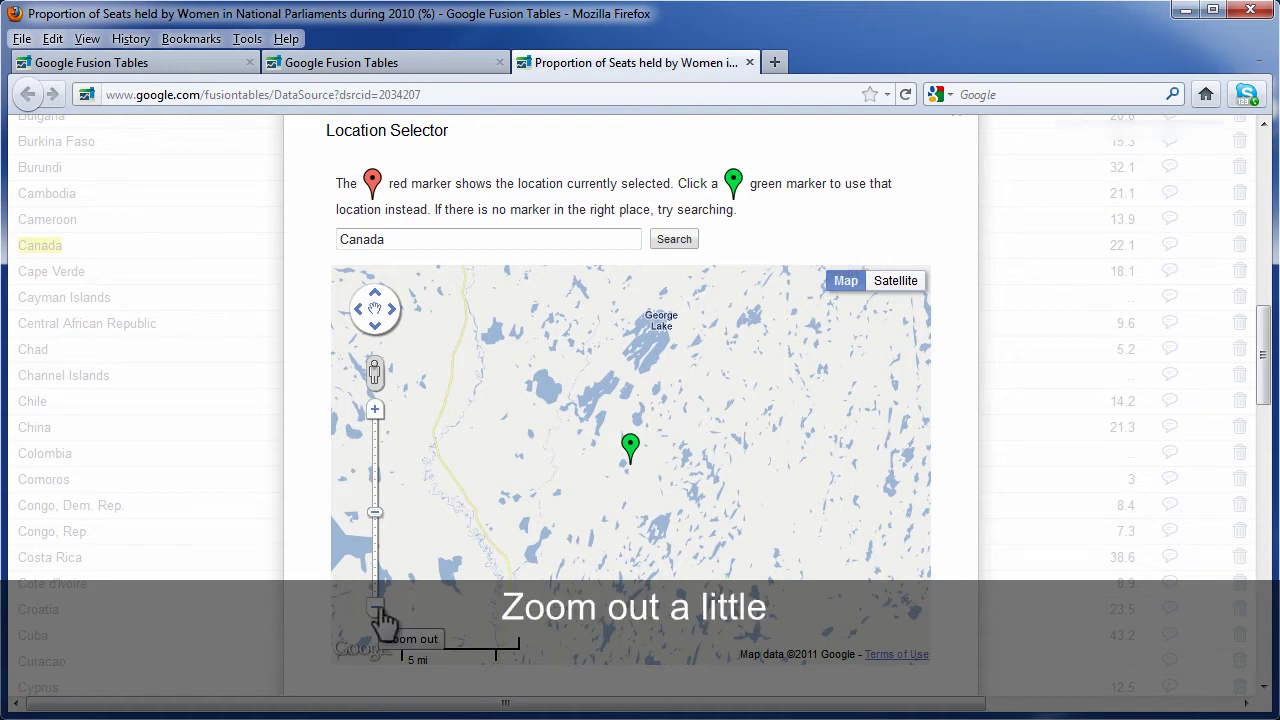
click(376, 607)
click(376, 607)
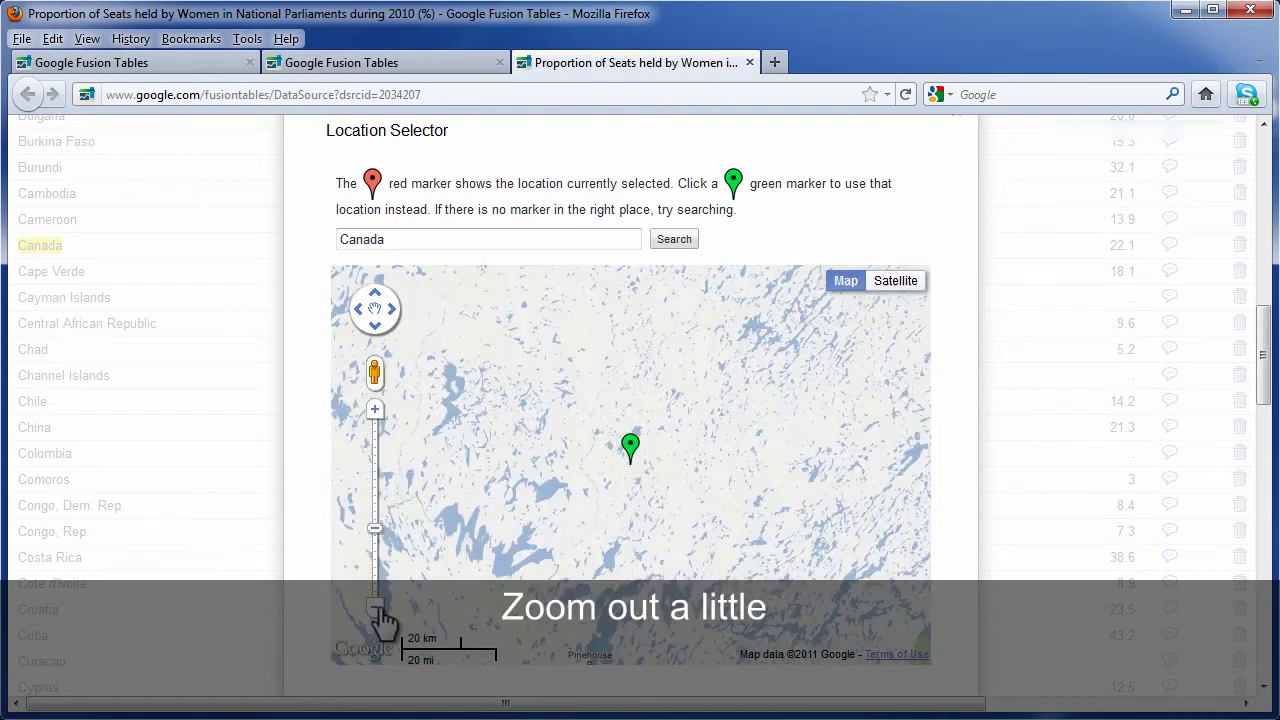
click(376, 607)
click(376, 607)
click(376, 607)
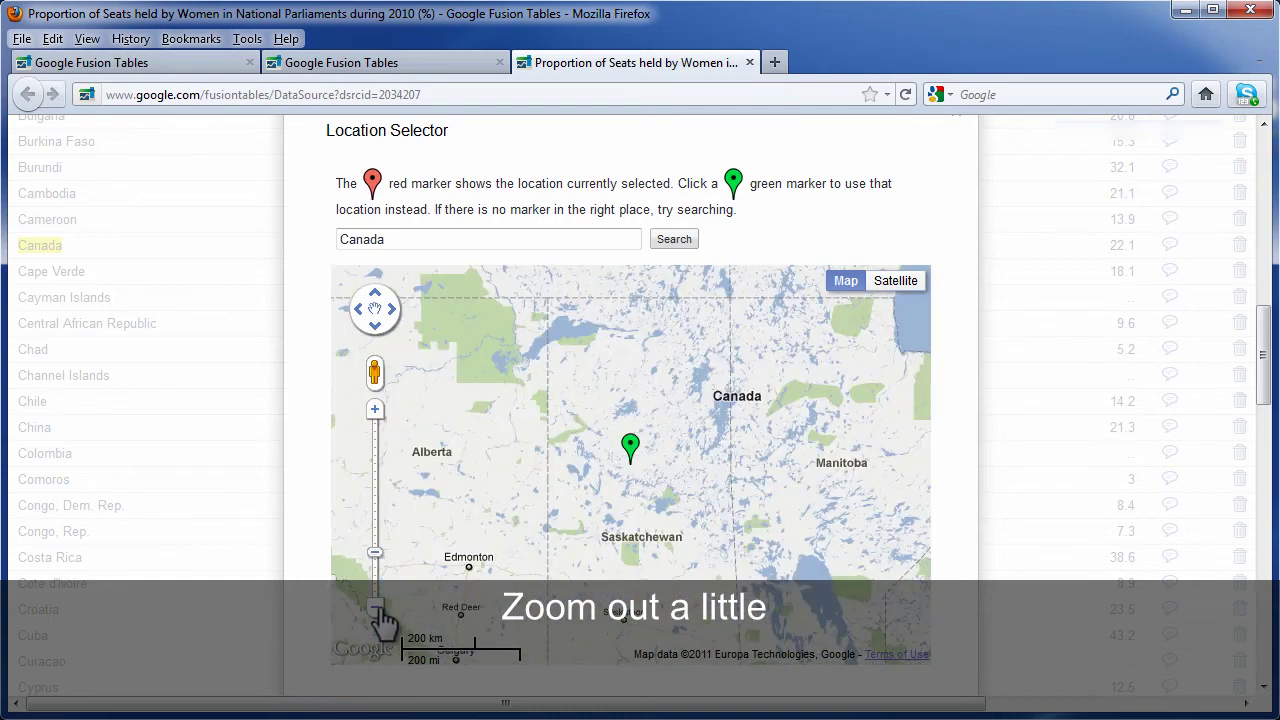
click(376, 607)
click(377, 607)
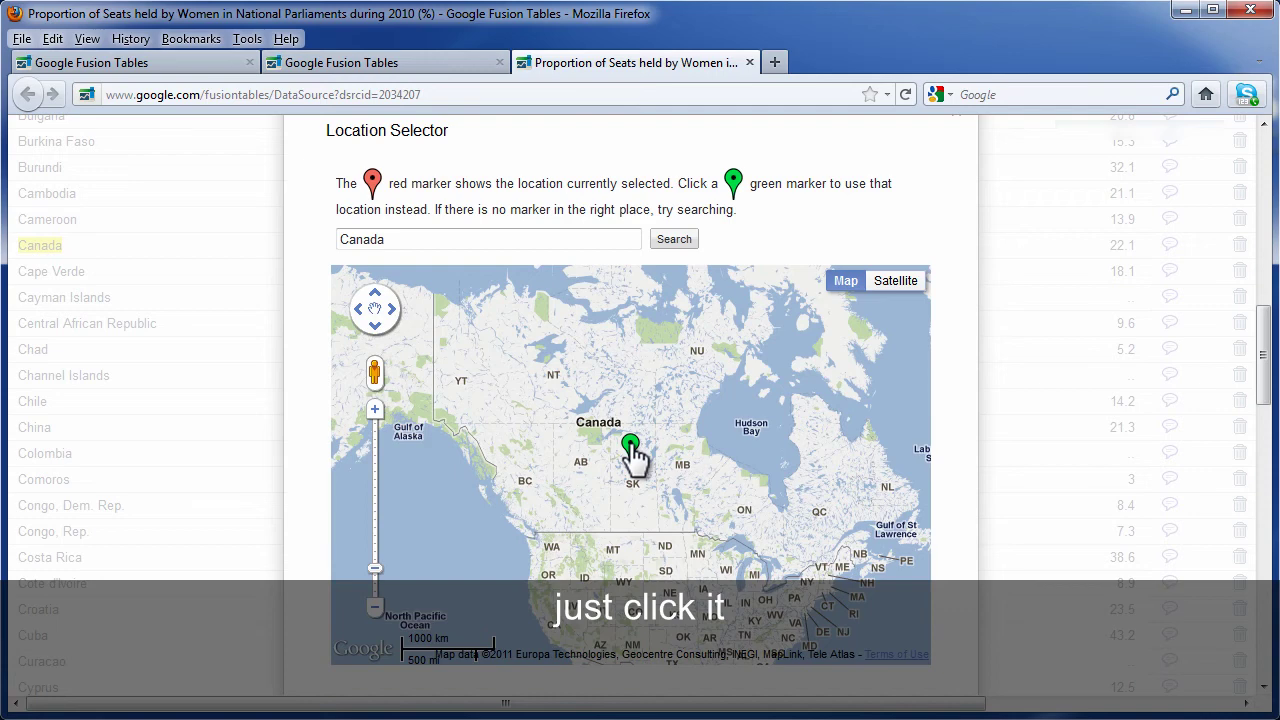
click(631, 446)
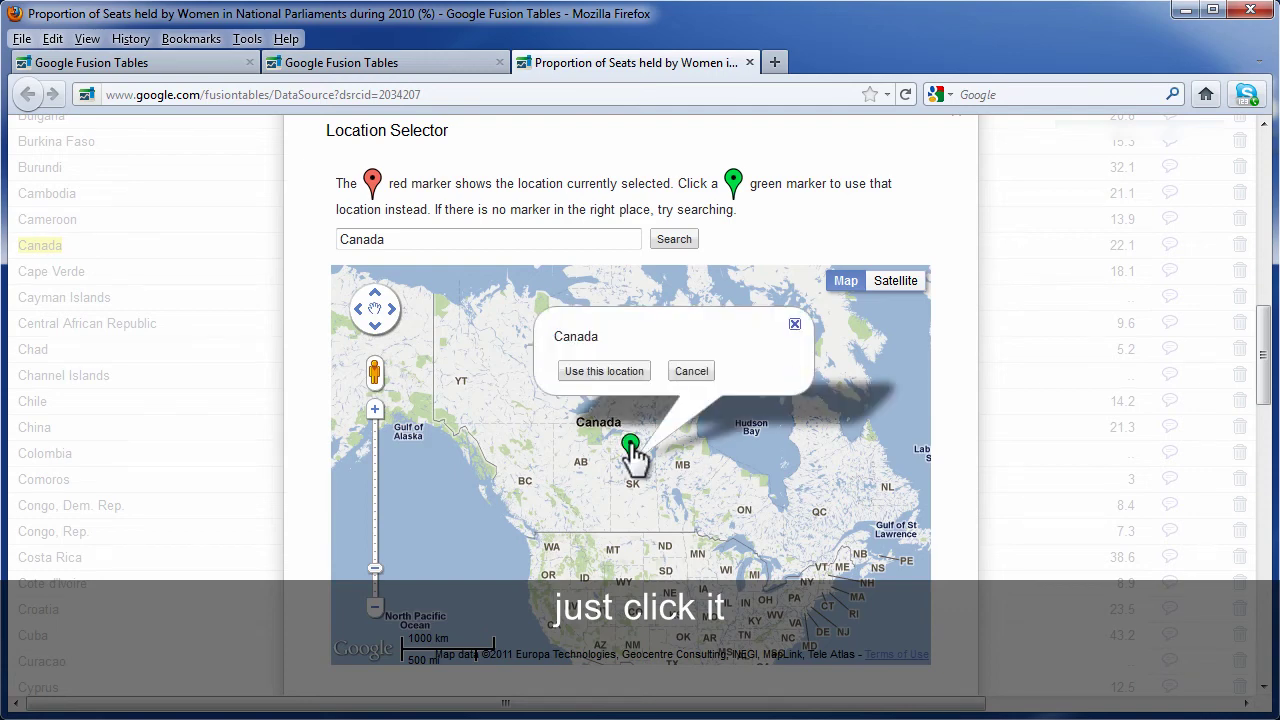
click(602, 370)
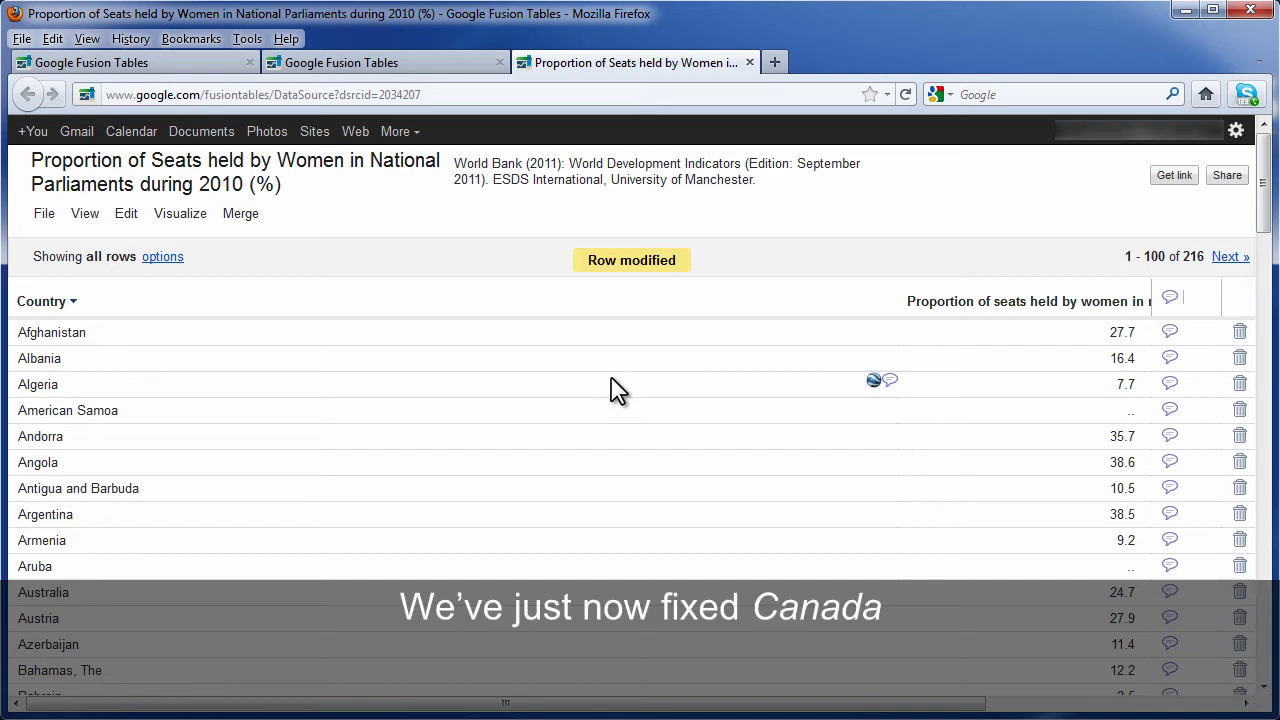
drag(1257, 206, 1232, 111)
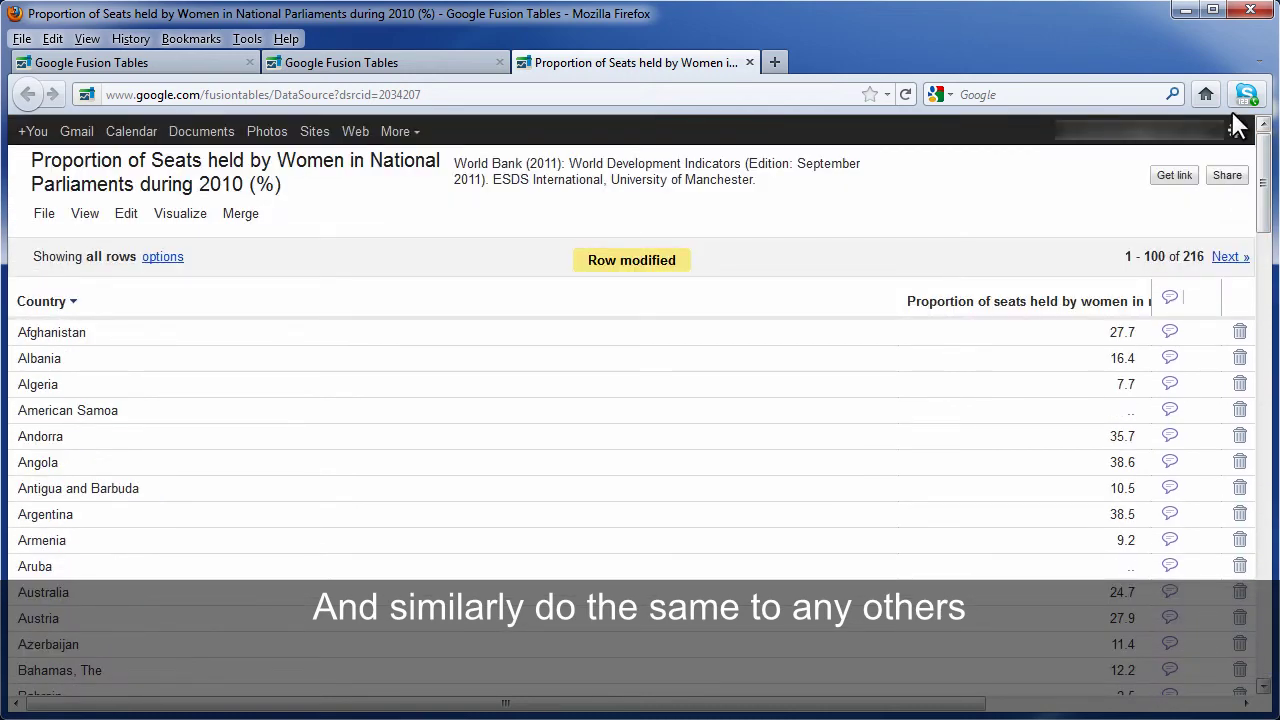
Go to rows 101–200 and open the Location Selector for Korea, Dem. Rep
click(1230, 258)
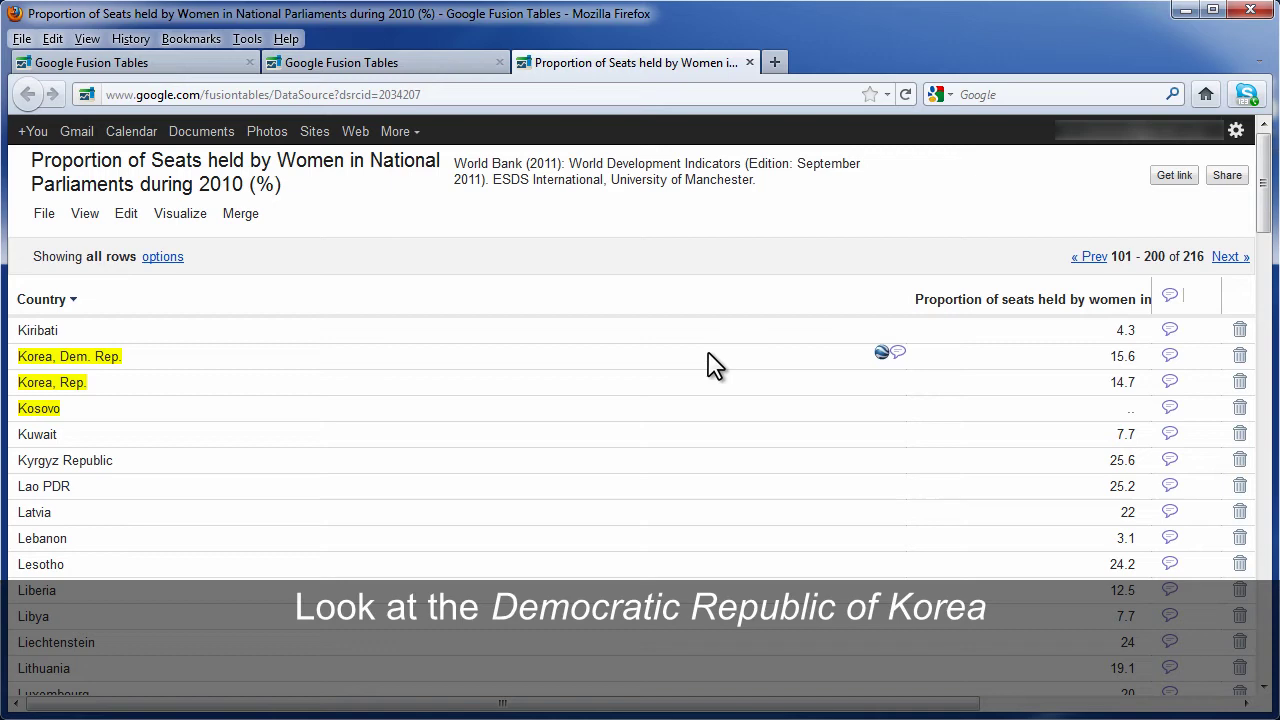
click(881, 353)
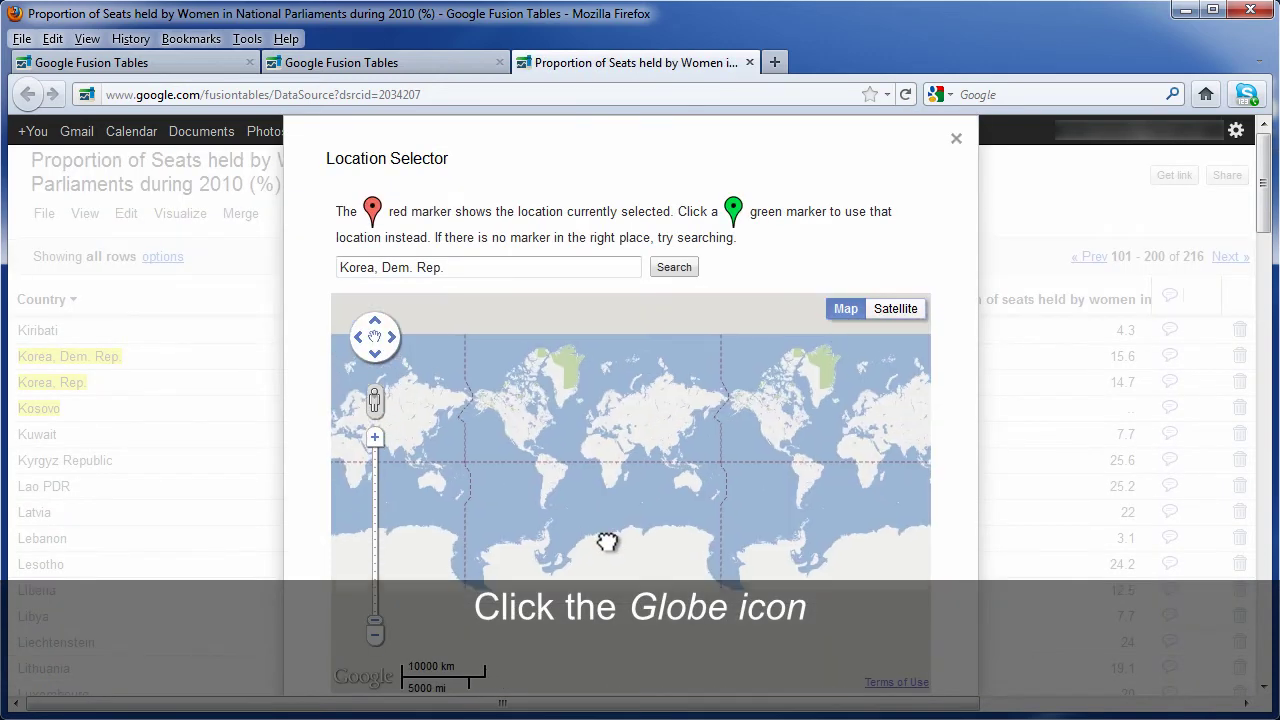
Replace the location search text with 'North Korea' and search the map
click(378, 440)
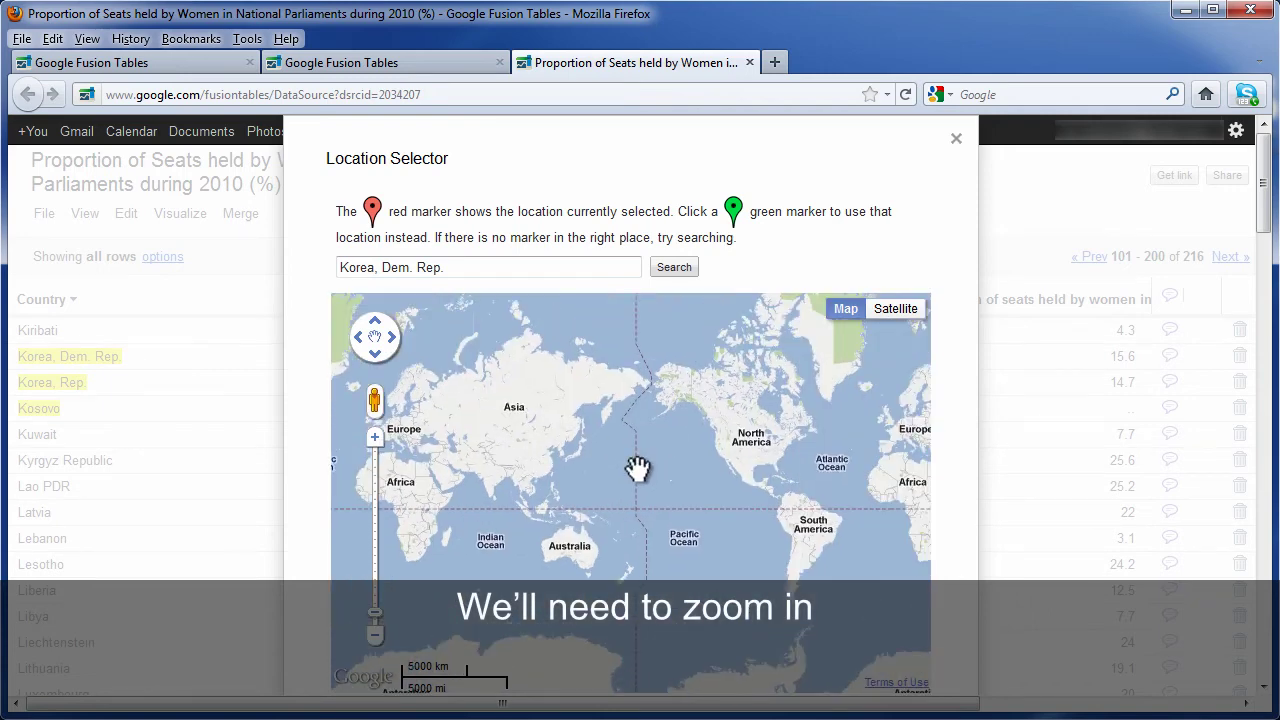
click(376, 440)
drag(574, 403, 624, 432)
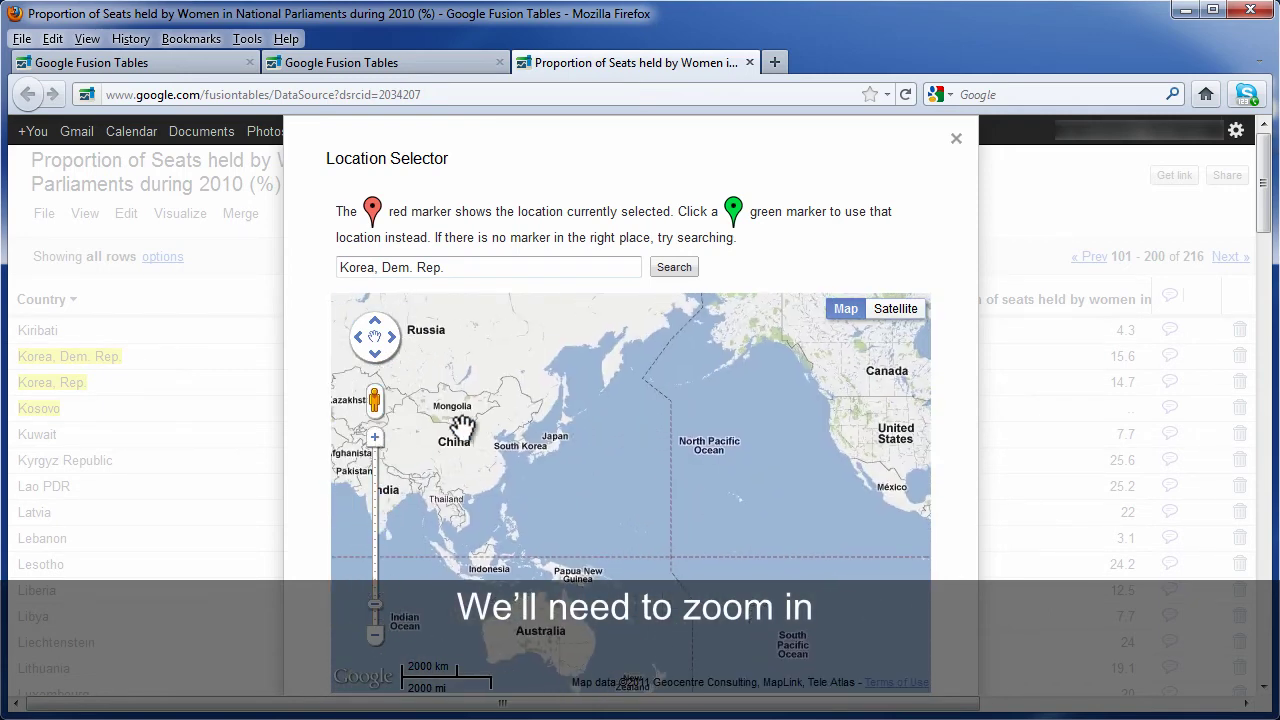
scroll(470, 437, up, 2)
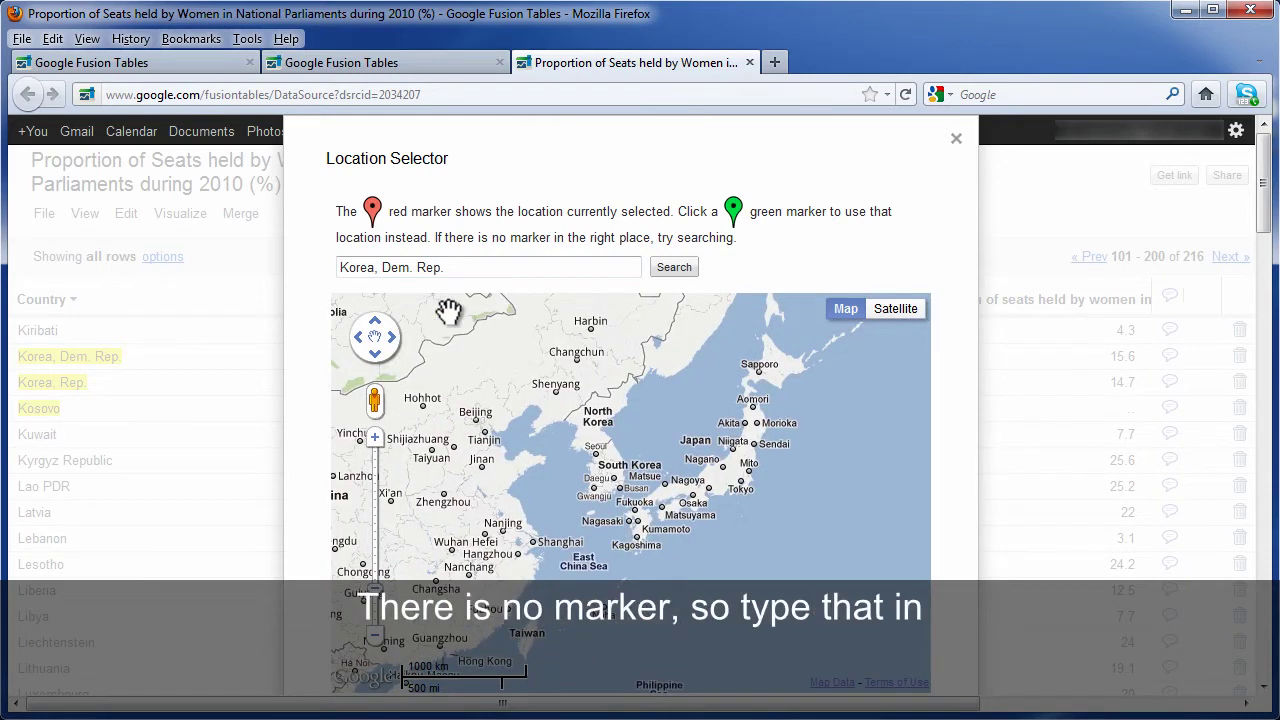
drag(463, 271, 211, 286)
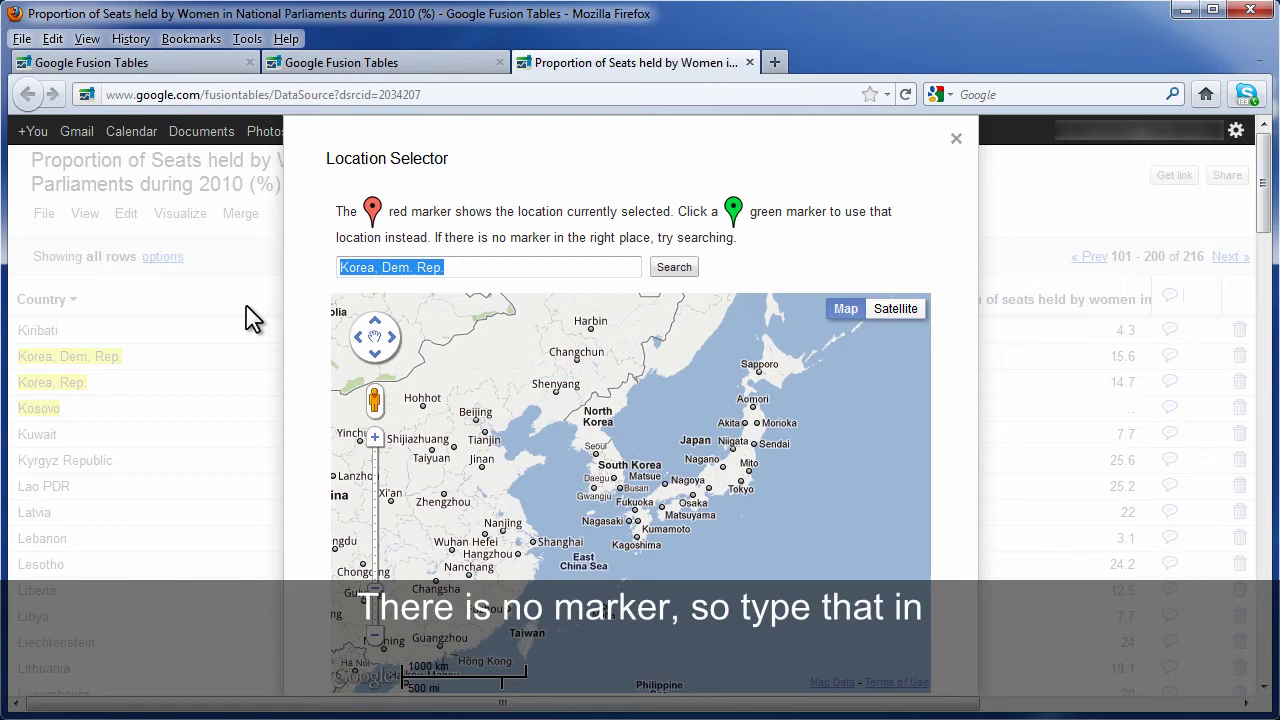
key(BackSpace)
text(North )
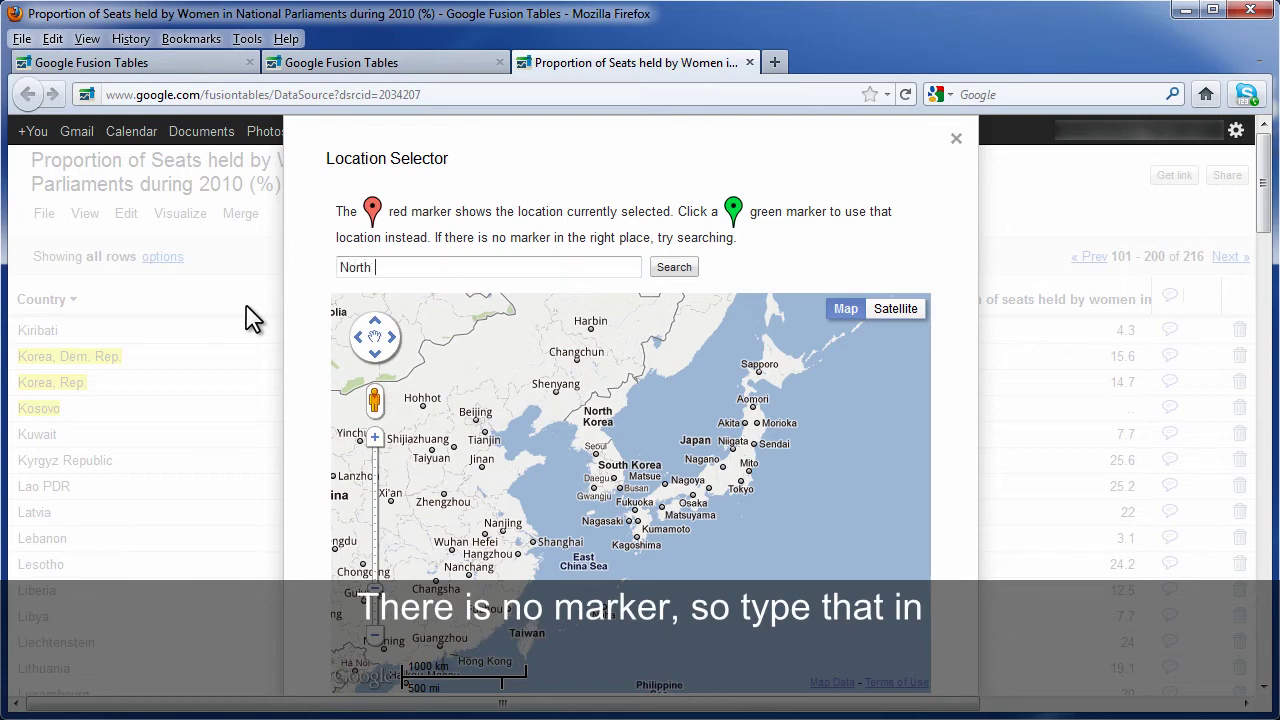
text(Korea)
click(677, 266)
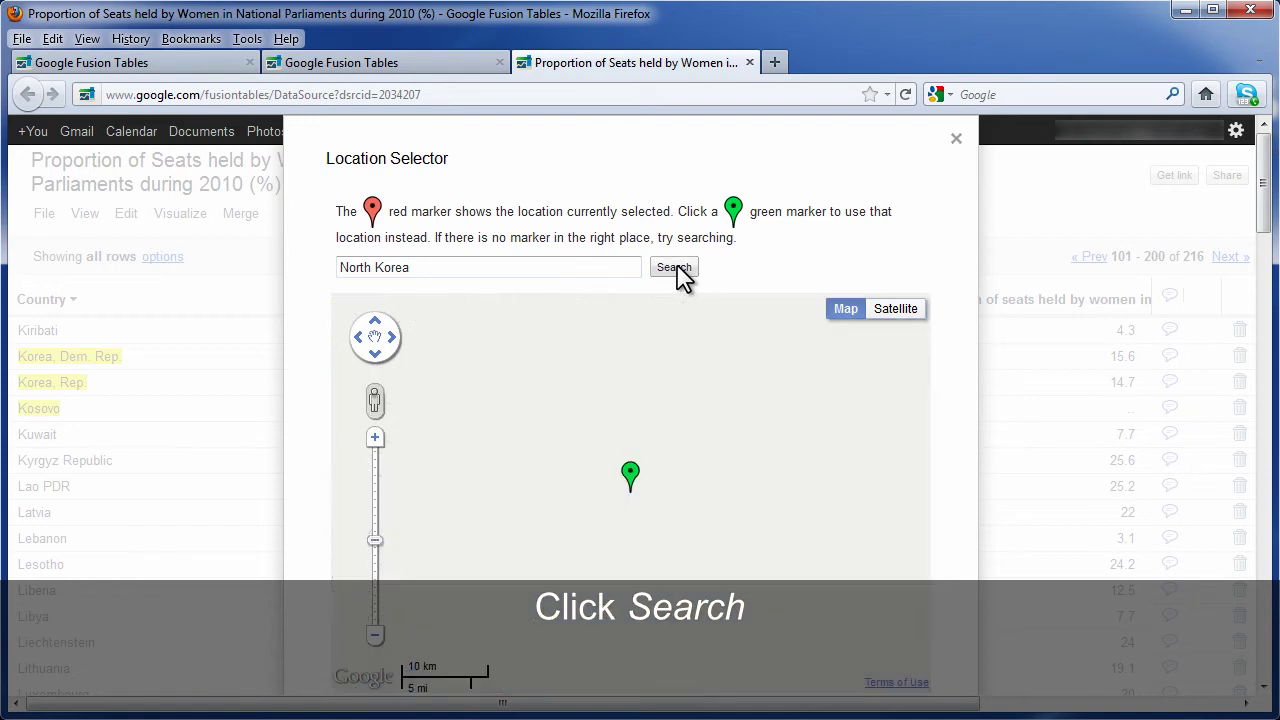
Zoom out and accept the North Korea marker as the row's location
click(376, 636)
click(376, 636)
click(376, 636)
click(376, 636)
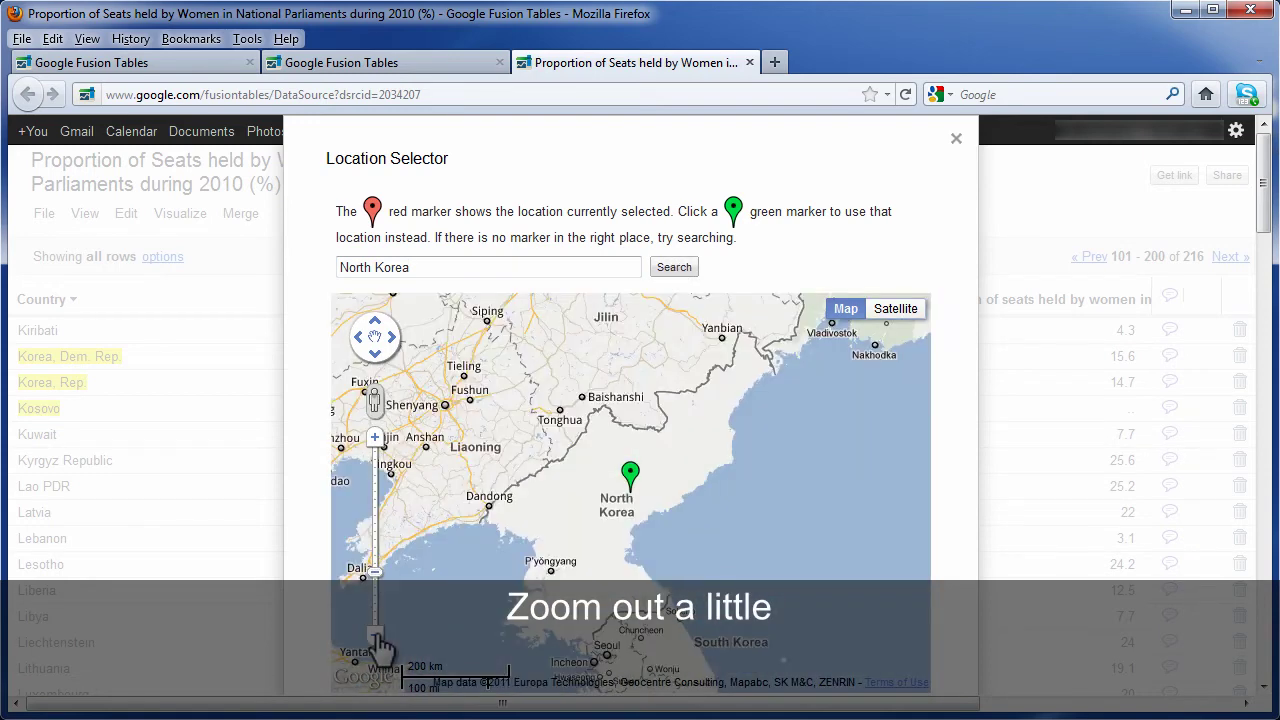
click(630, 476)
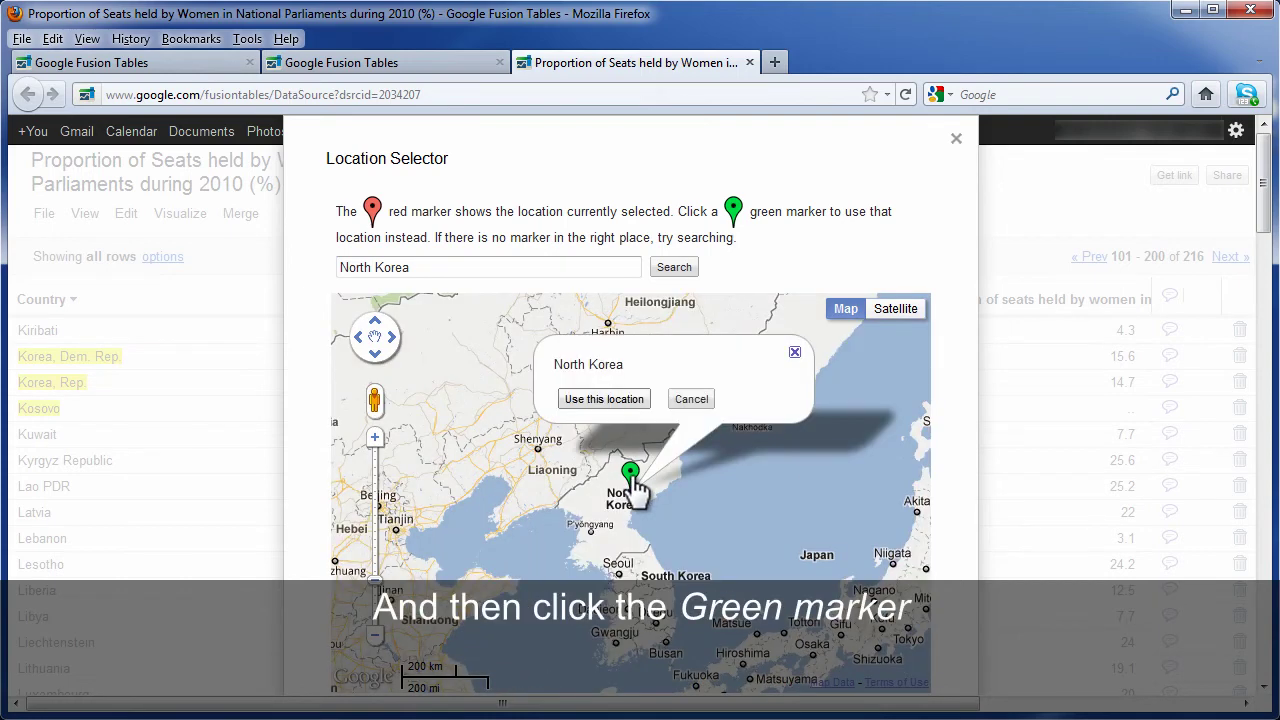
click(604, 399)
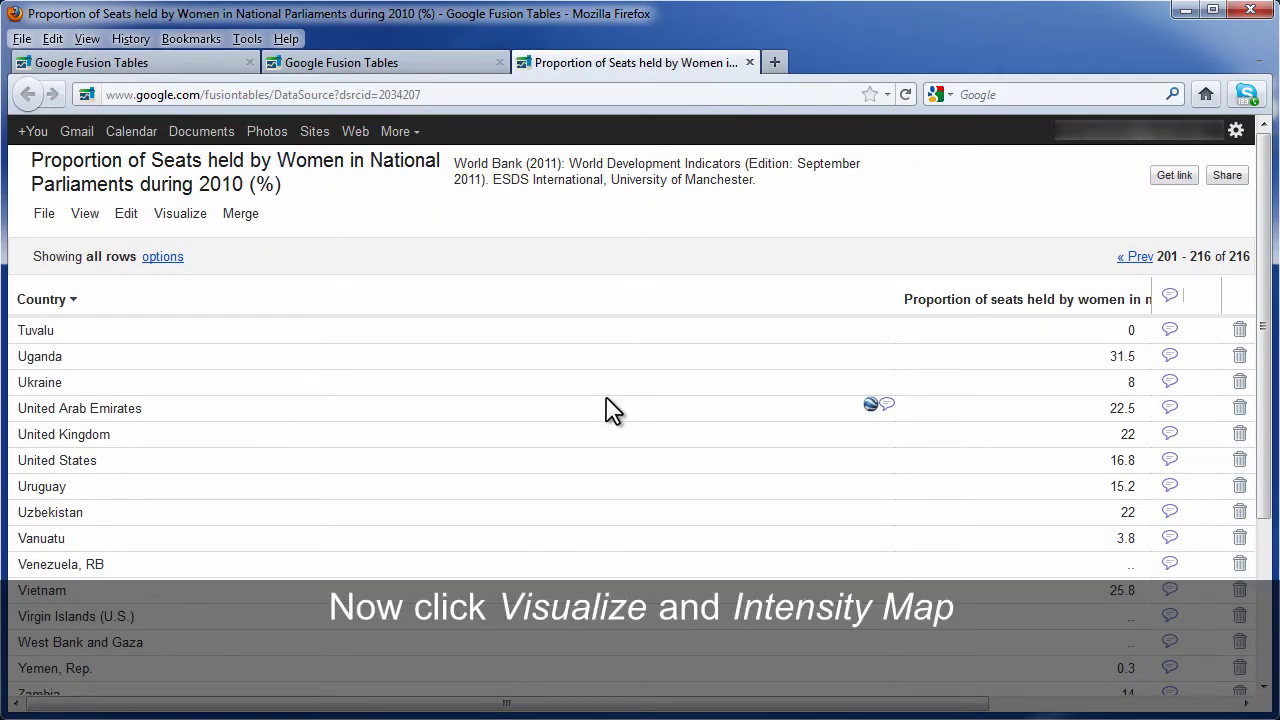
Display the table as an intensity map shading countries green by women's seat share
click(181, 215)
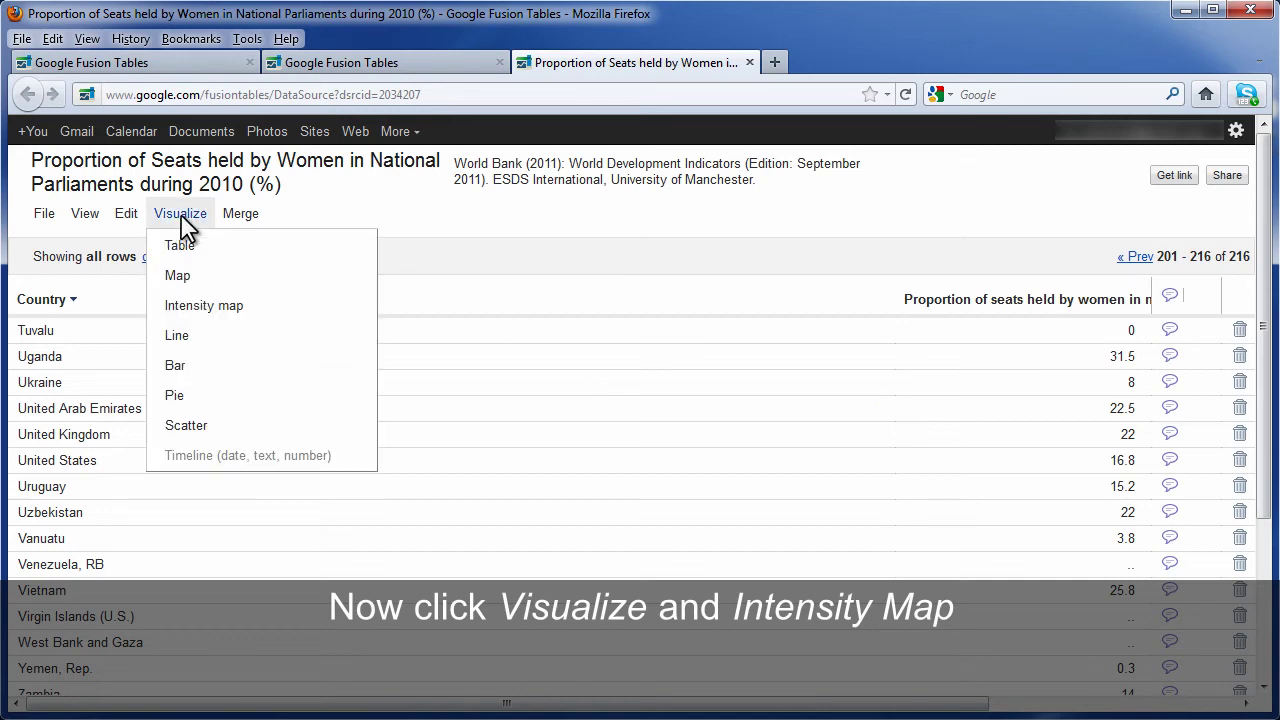
click(240, 309)
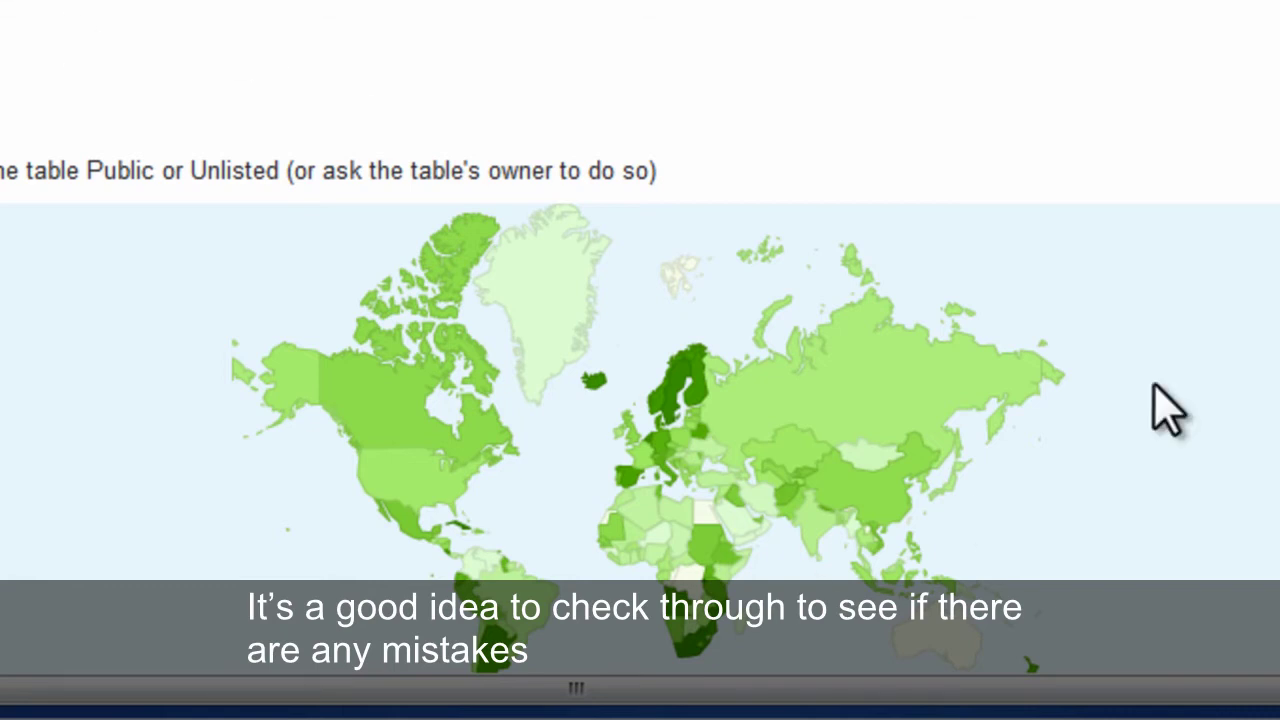
scroll(640, 400, down, 1)
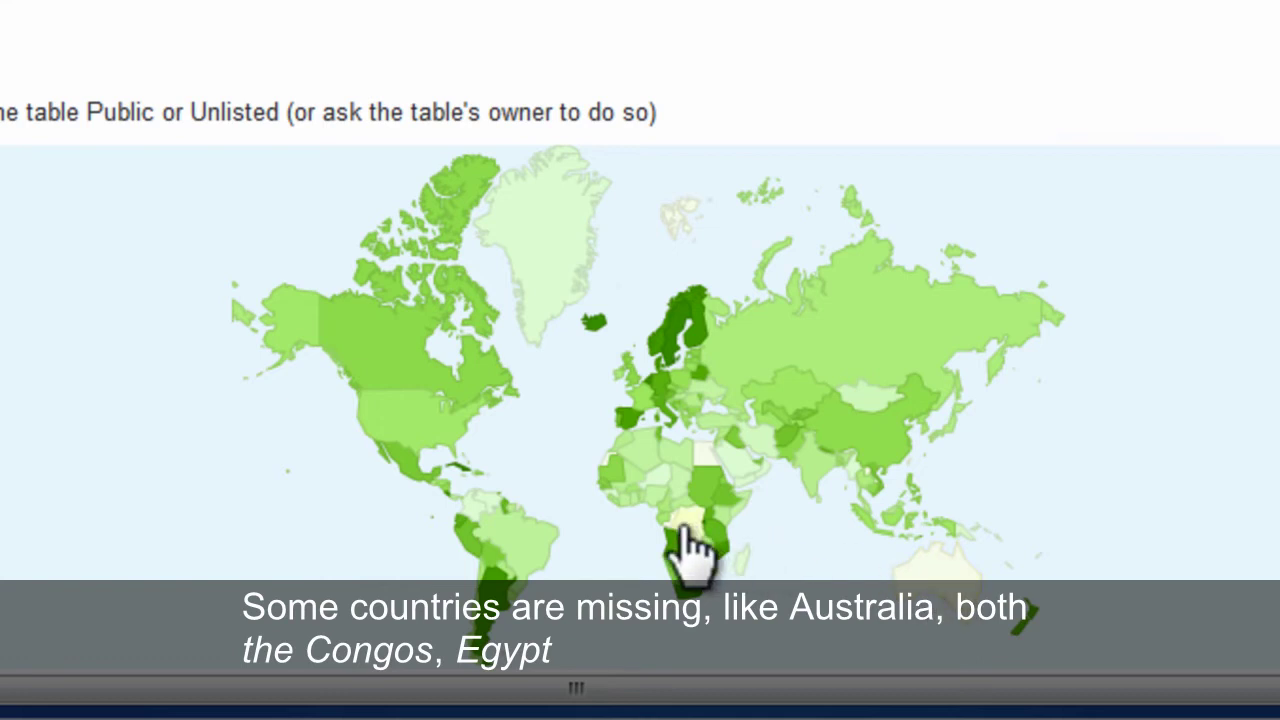
mouse_move(663, 414)
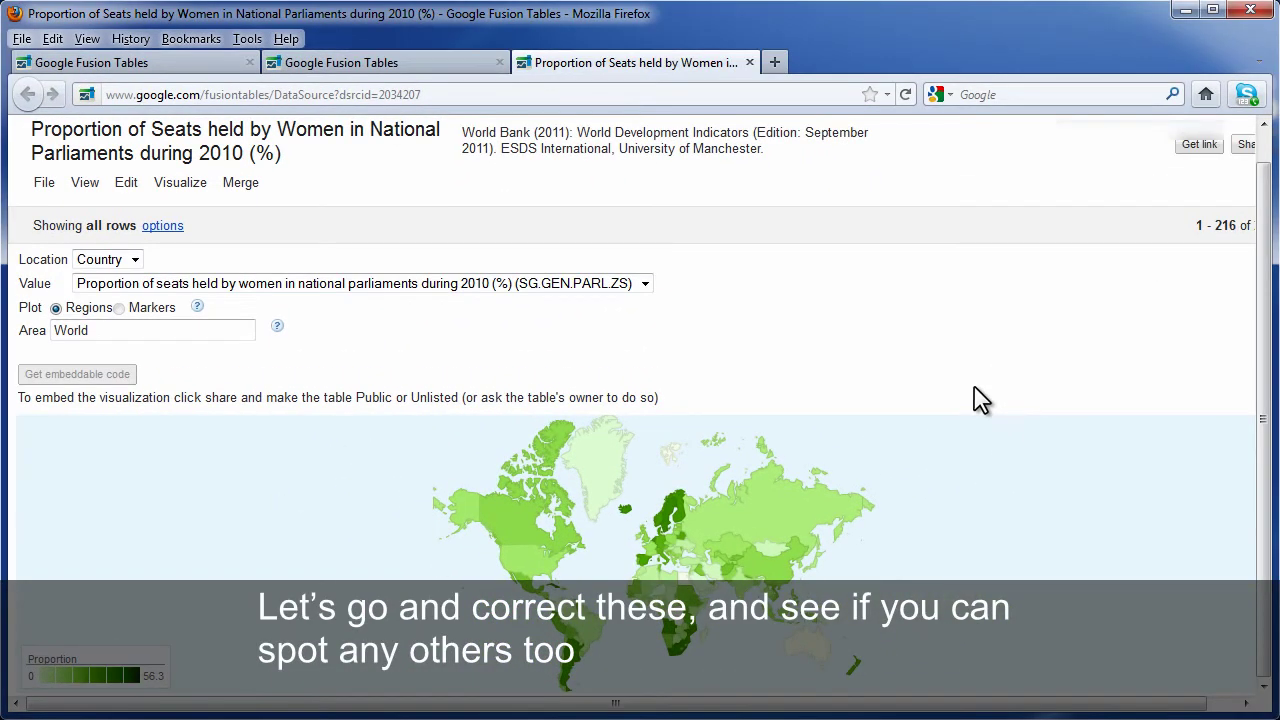
Return to the table view listing the 216 country rows
click(170, 188)
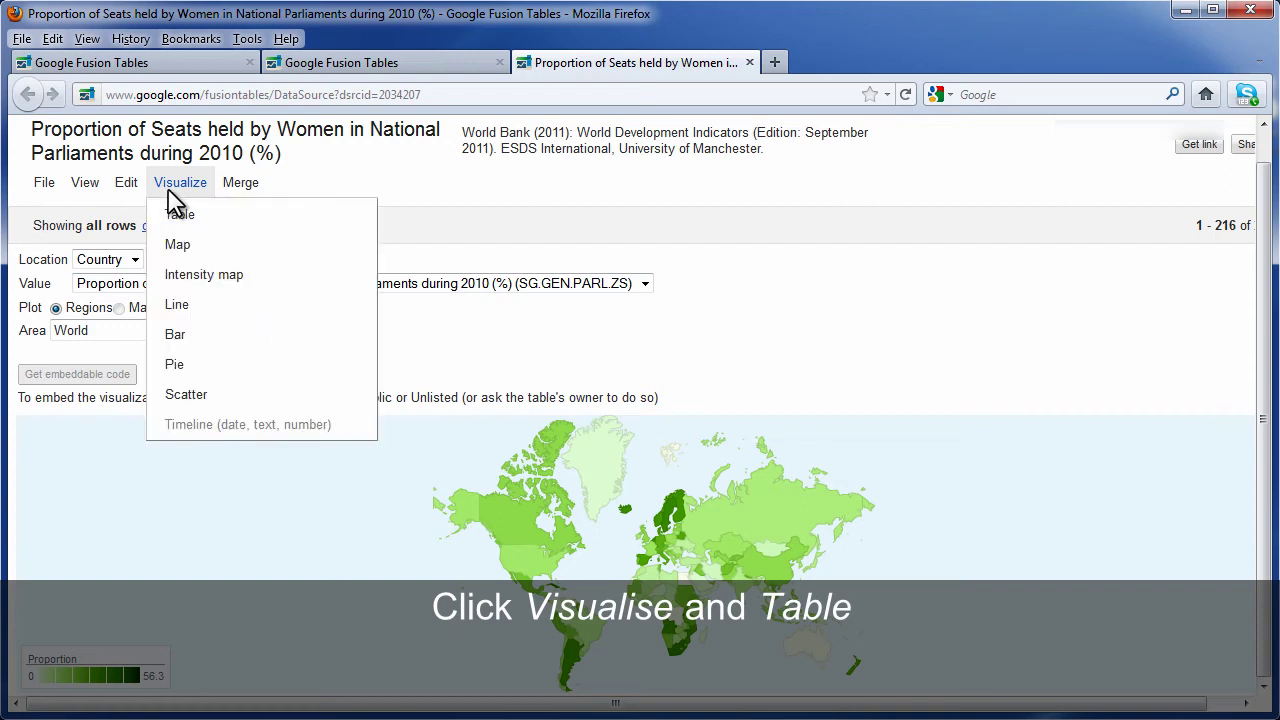
click(180, 215)
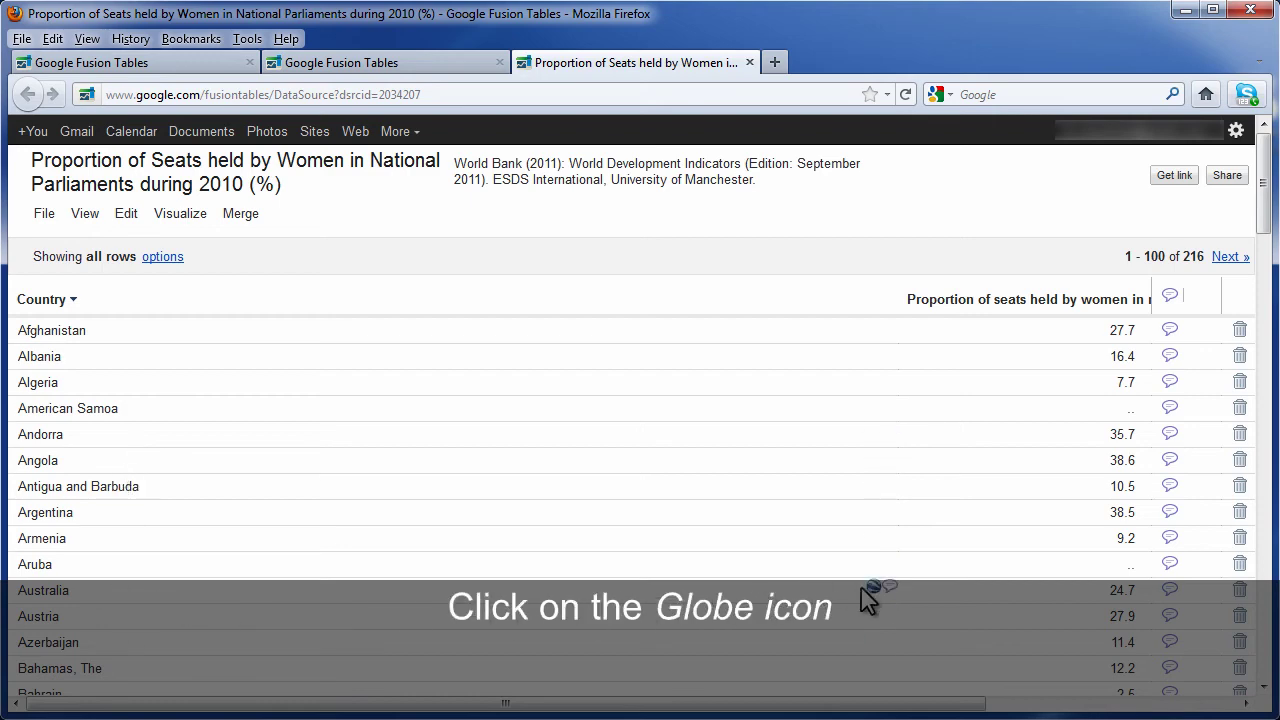
Relocate Australia's row to the suggested central Australia point in the Location Selector
click(872, 588)
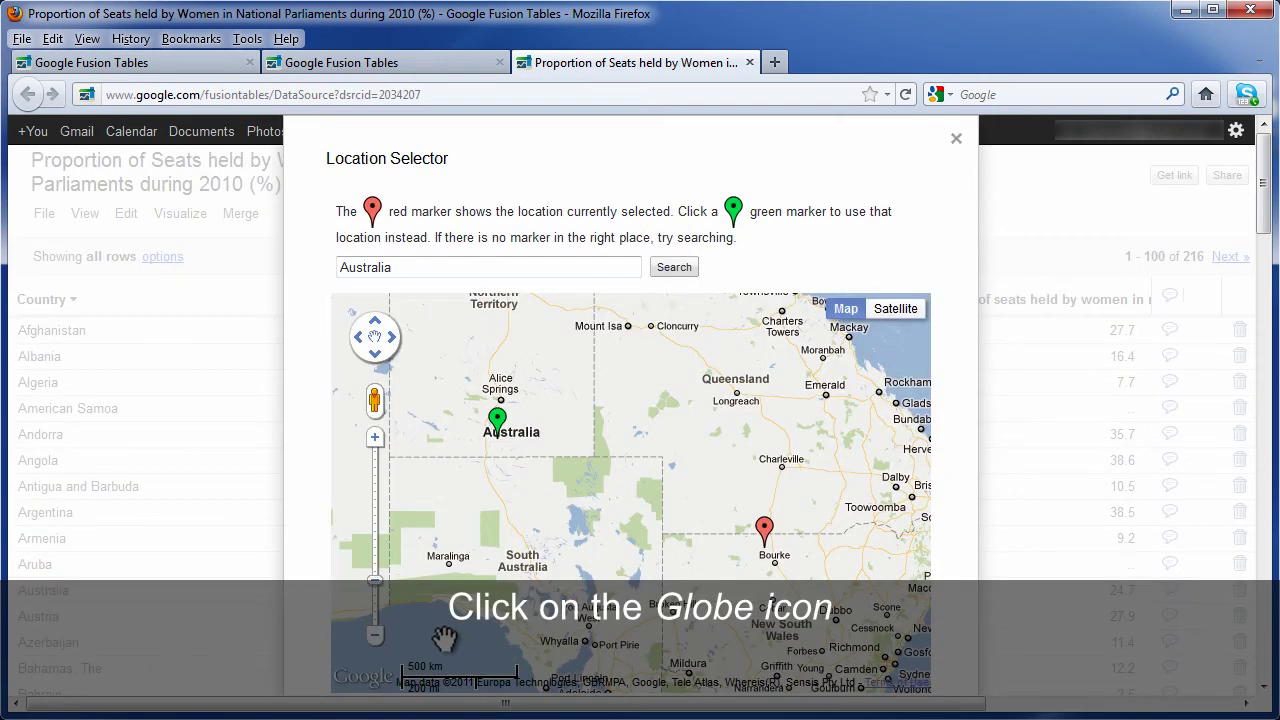
click(375, 635)
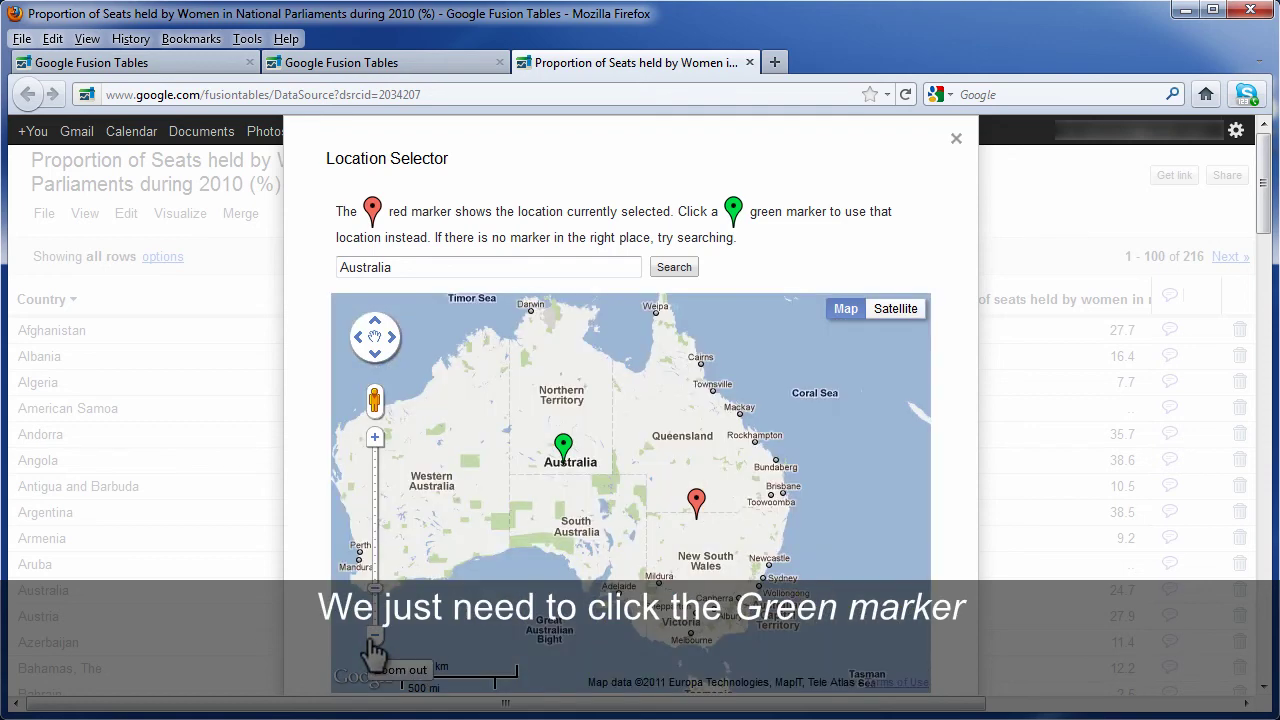
click(565, 447)
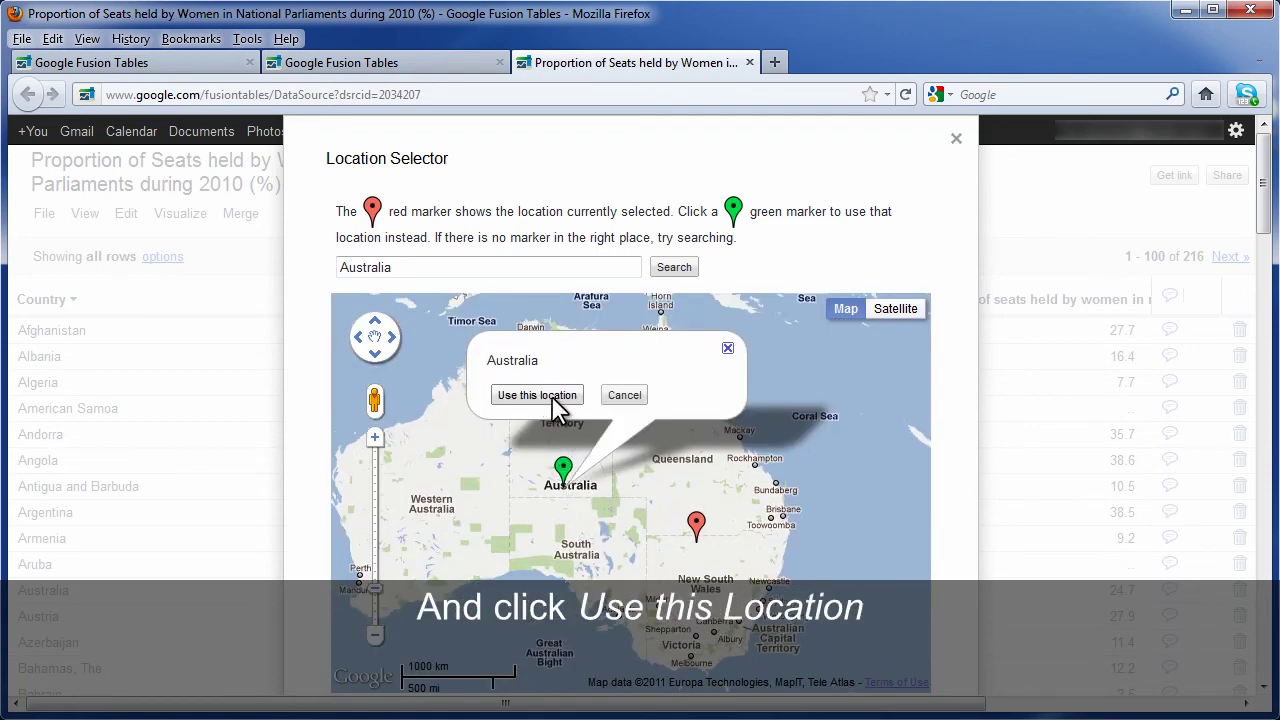
click(548, 400)
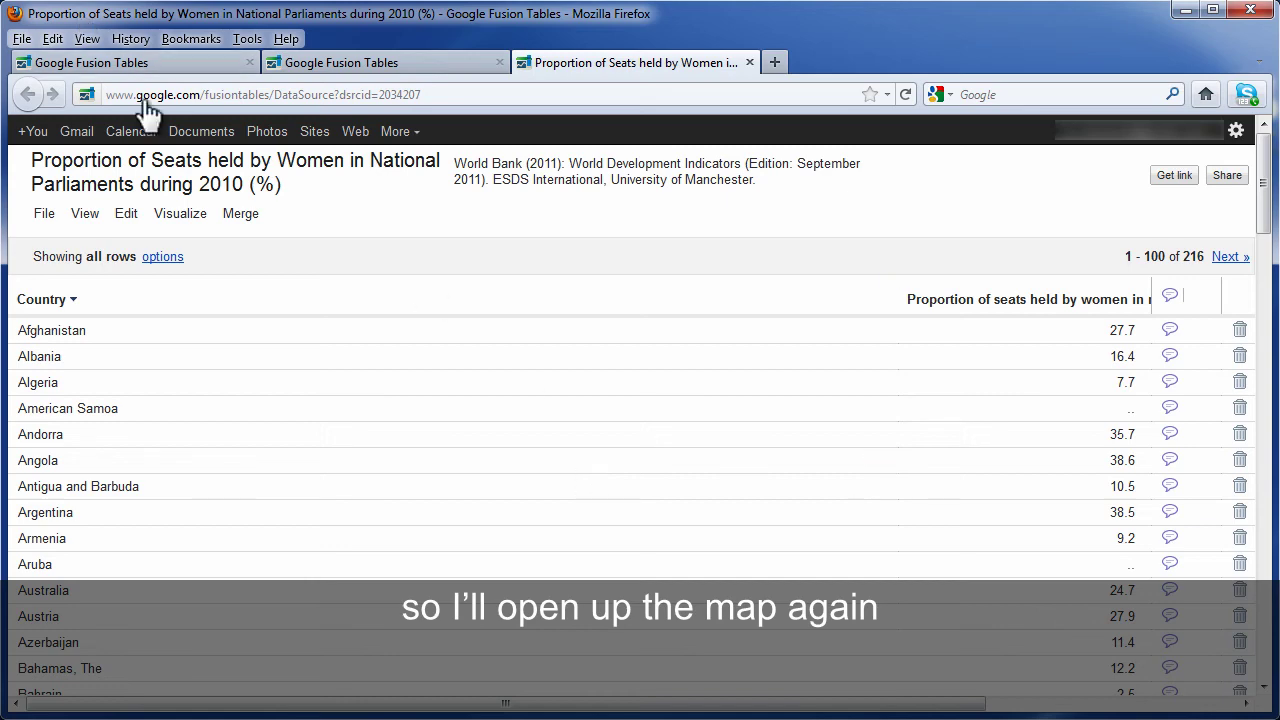
Redisplay the green world intensity map, now with Australia shaded
click(178, 216)
click(214, 303)
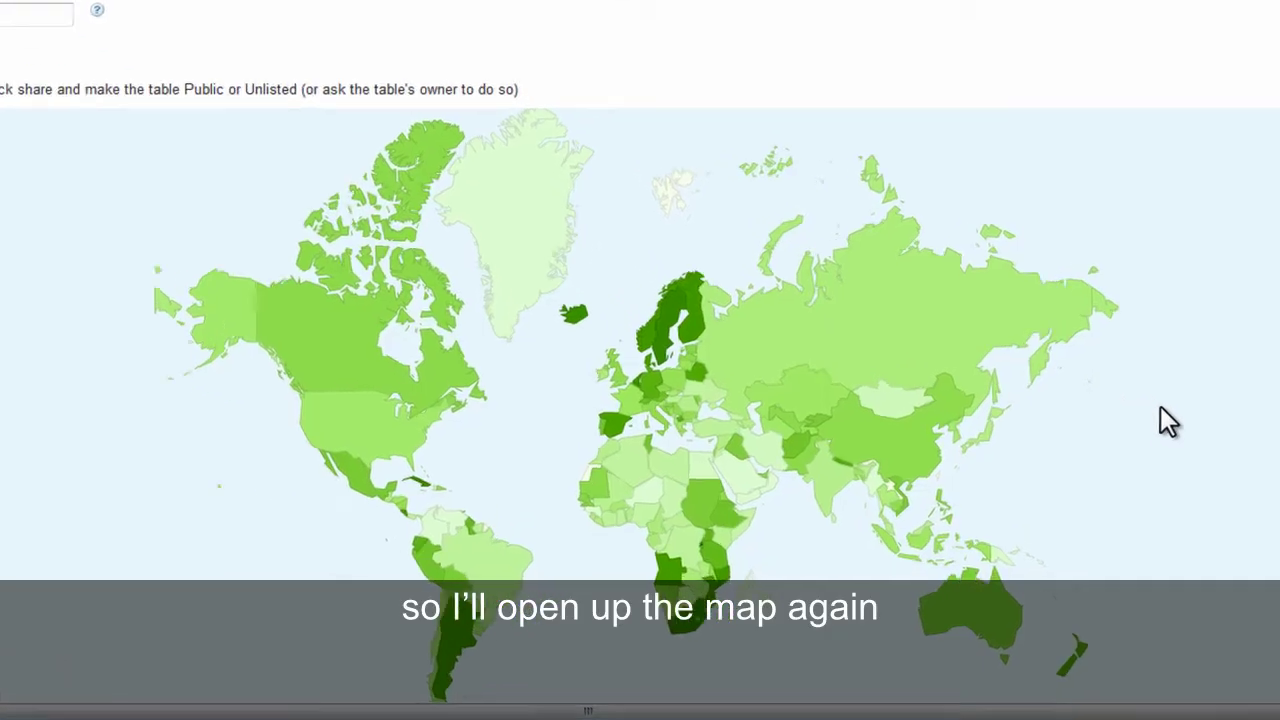